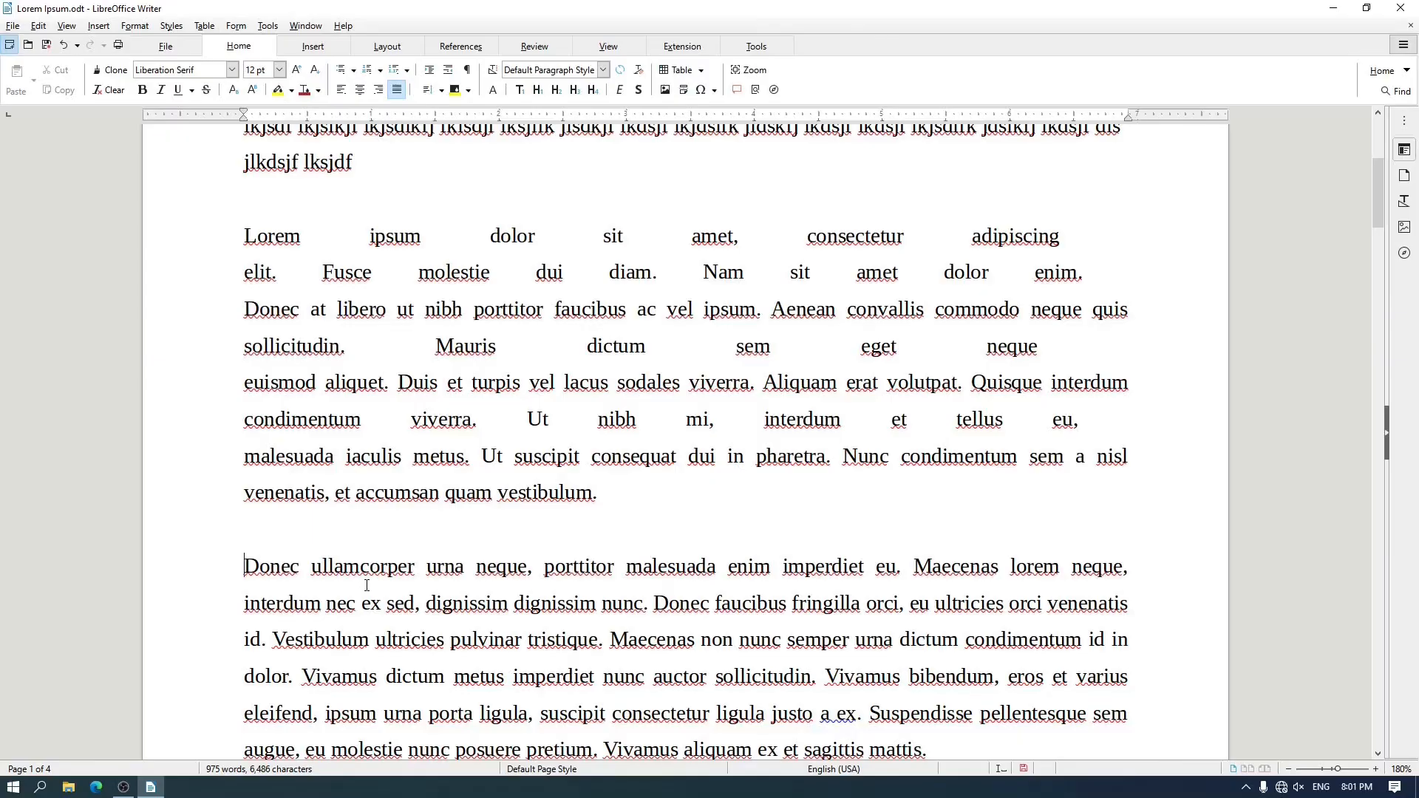
Replace the random filler paragraph below the quotations with new filler text running from "lkdasjfl kjladskfj" to "lk;jad" on a second line
scroll(366, 585, down, 3)
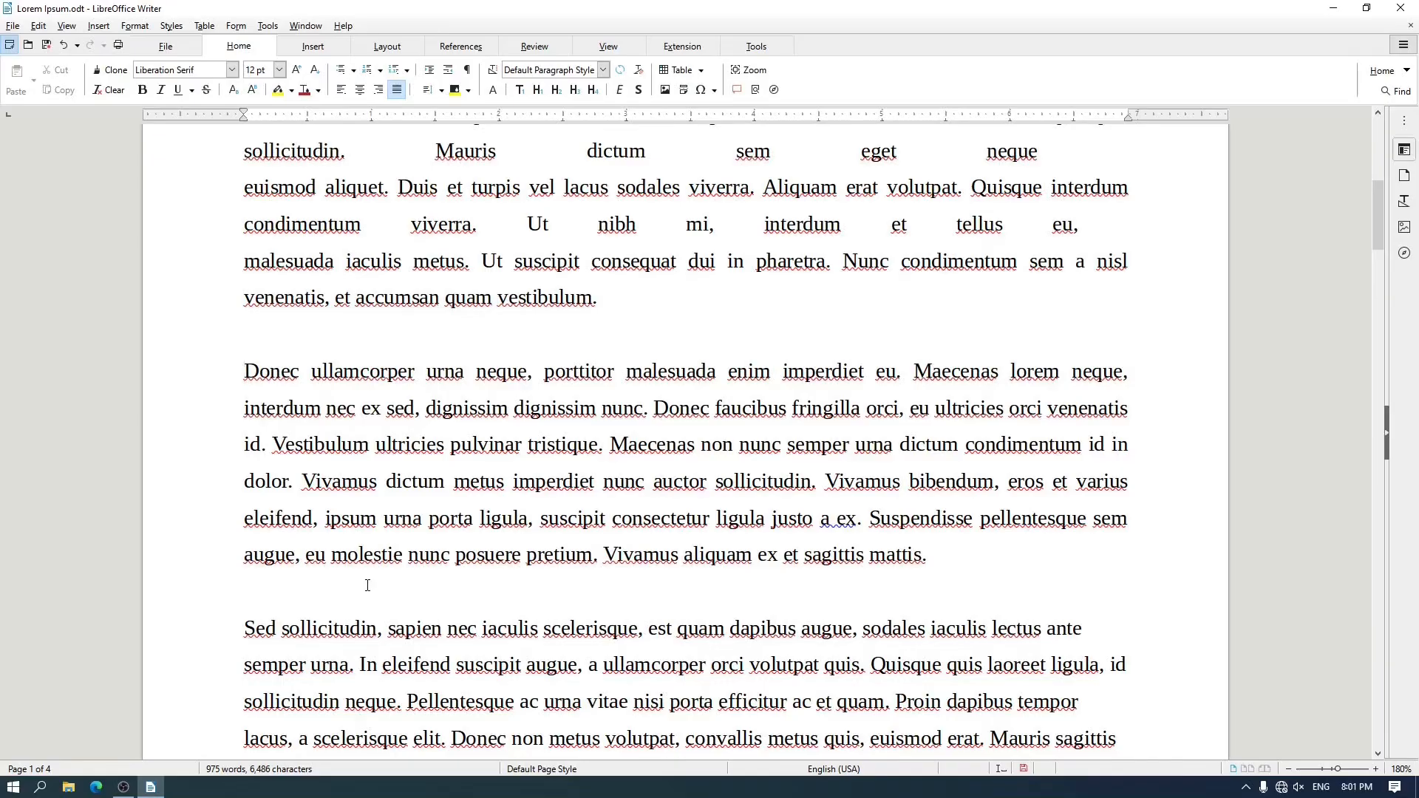
click(368, 585)
scroll(967, 568, up, 4)
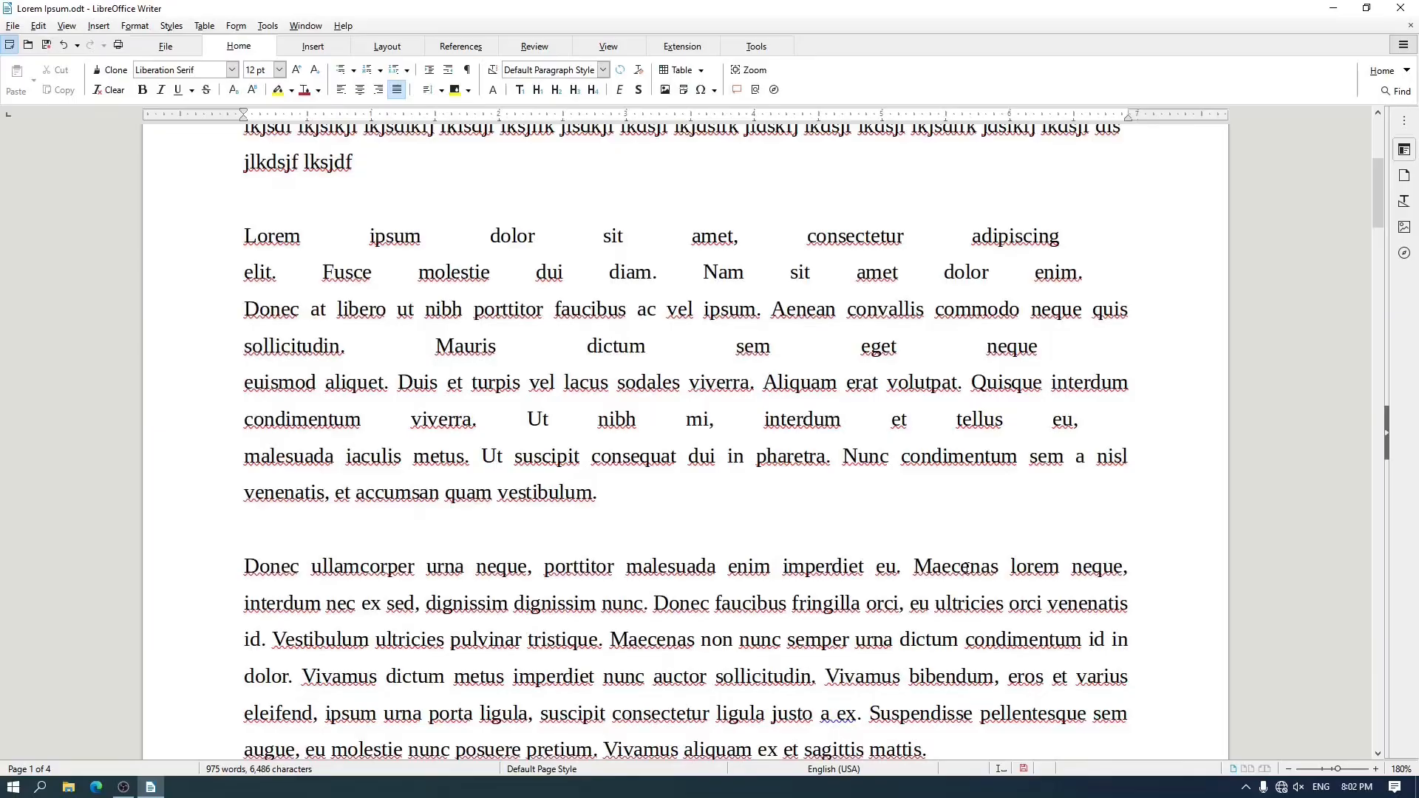
scroll(679, 464, up, 2)
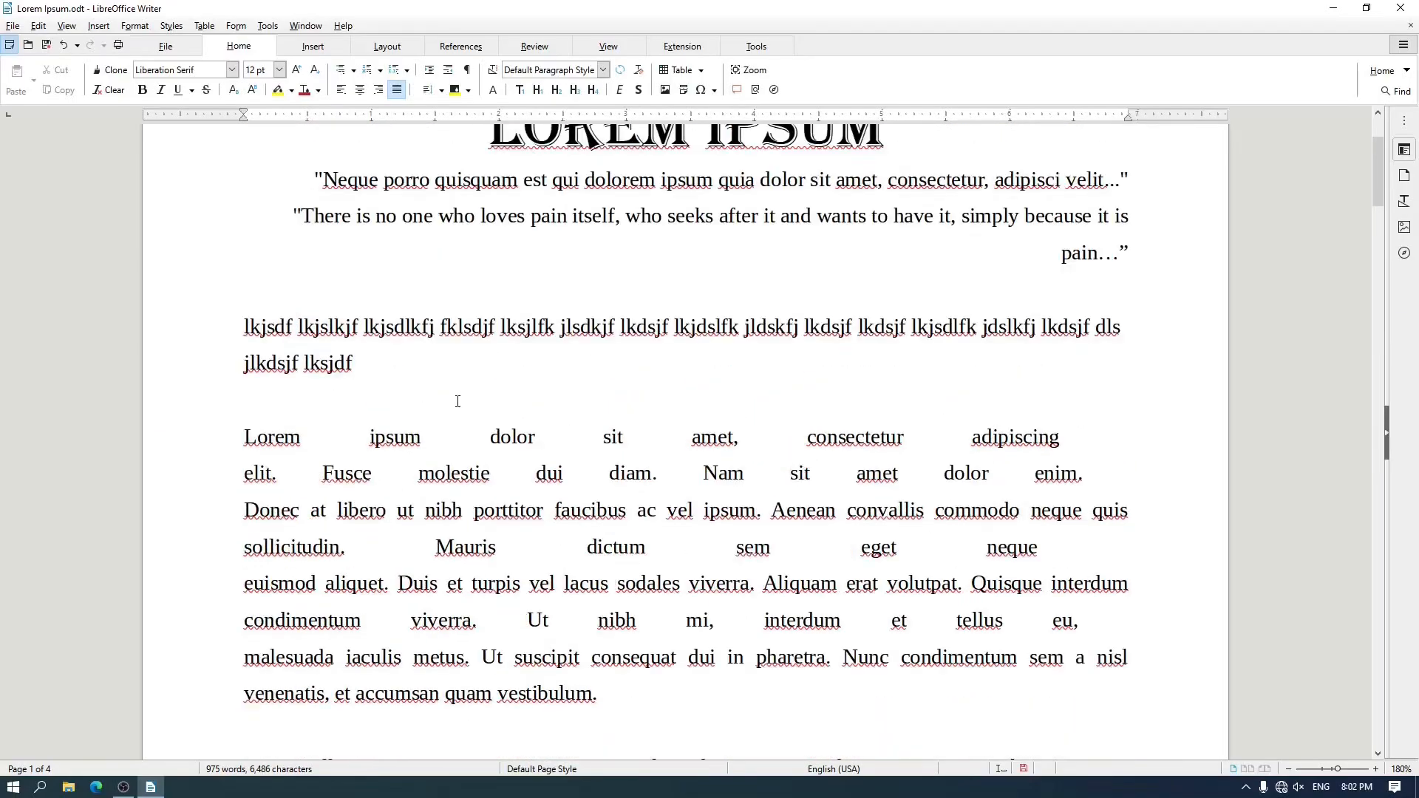
drag(371, 371, 182, 334)
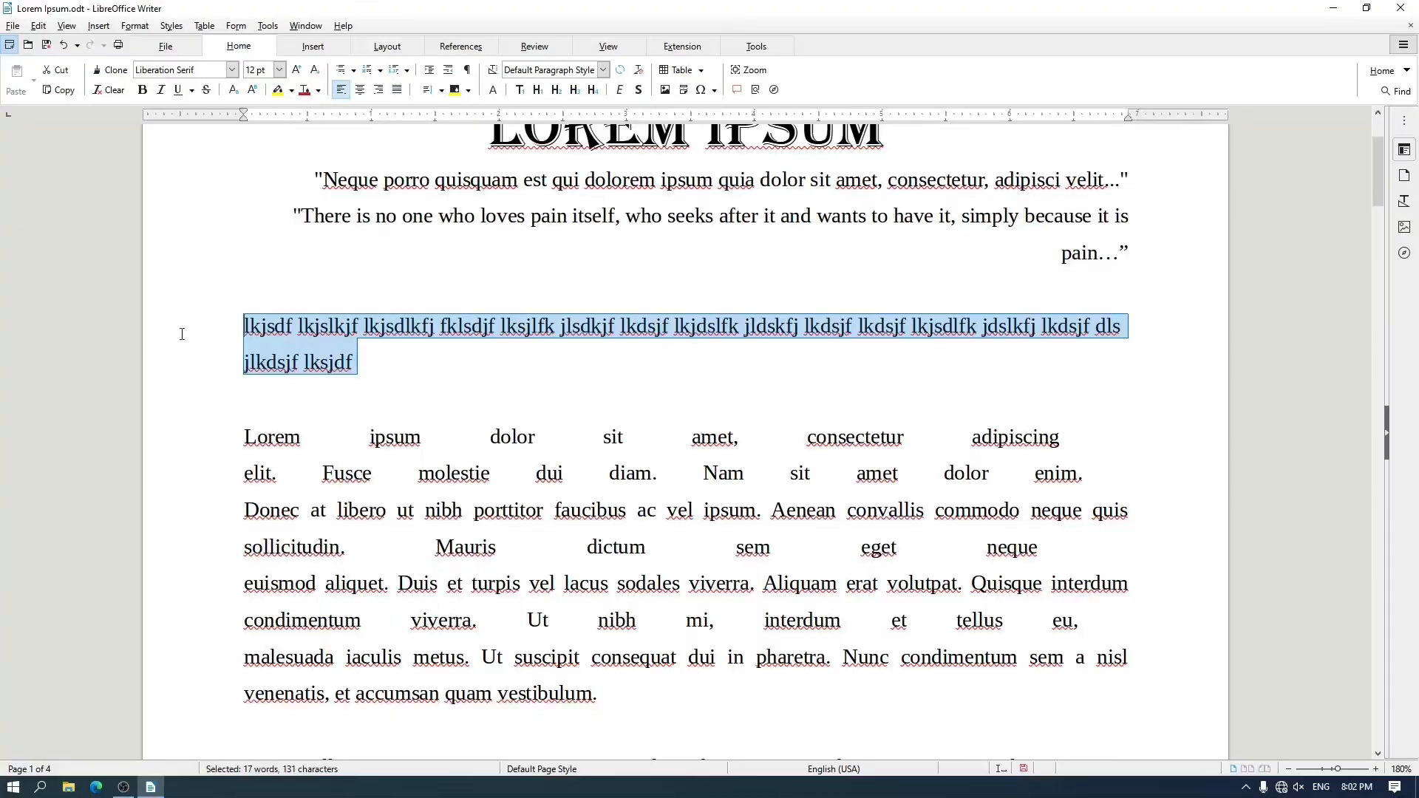
text(lkdasjfl kjladskfj )
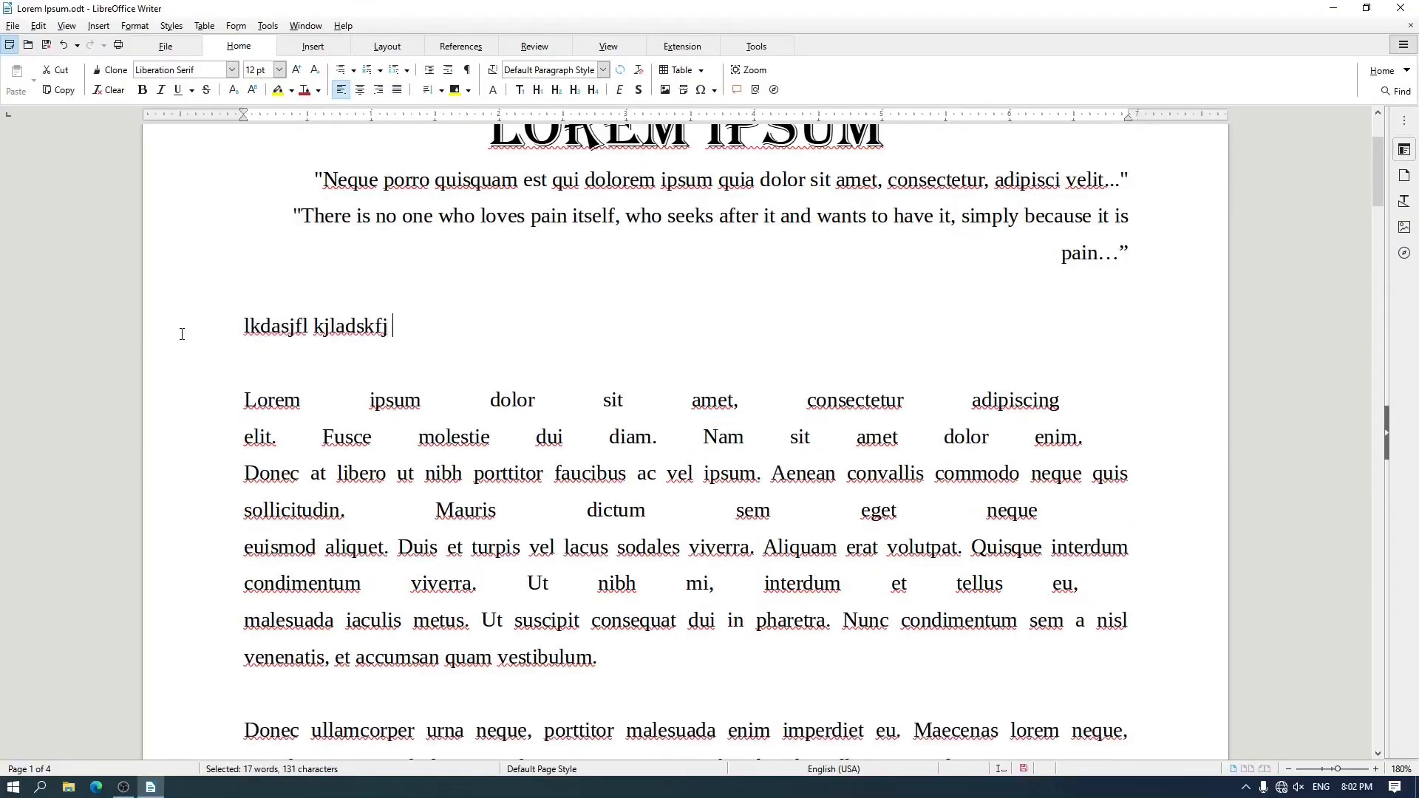
text(;adjf lksjadflk jsladkjf ;lsakdjf ls;akjdf ;lsajdf l;kjsadlkfj lsadjf lsakjf ;lksajf ;lksaj)
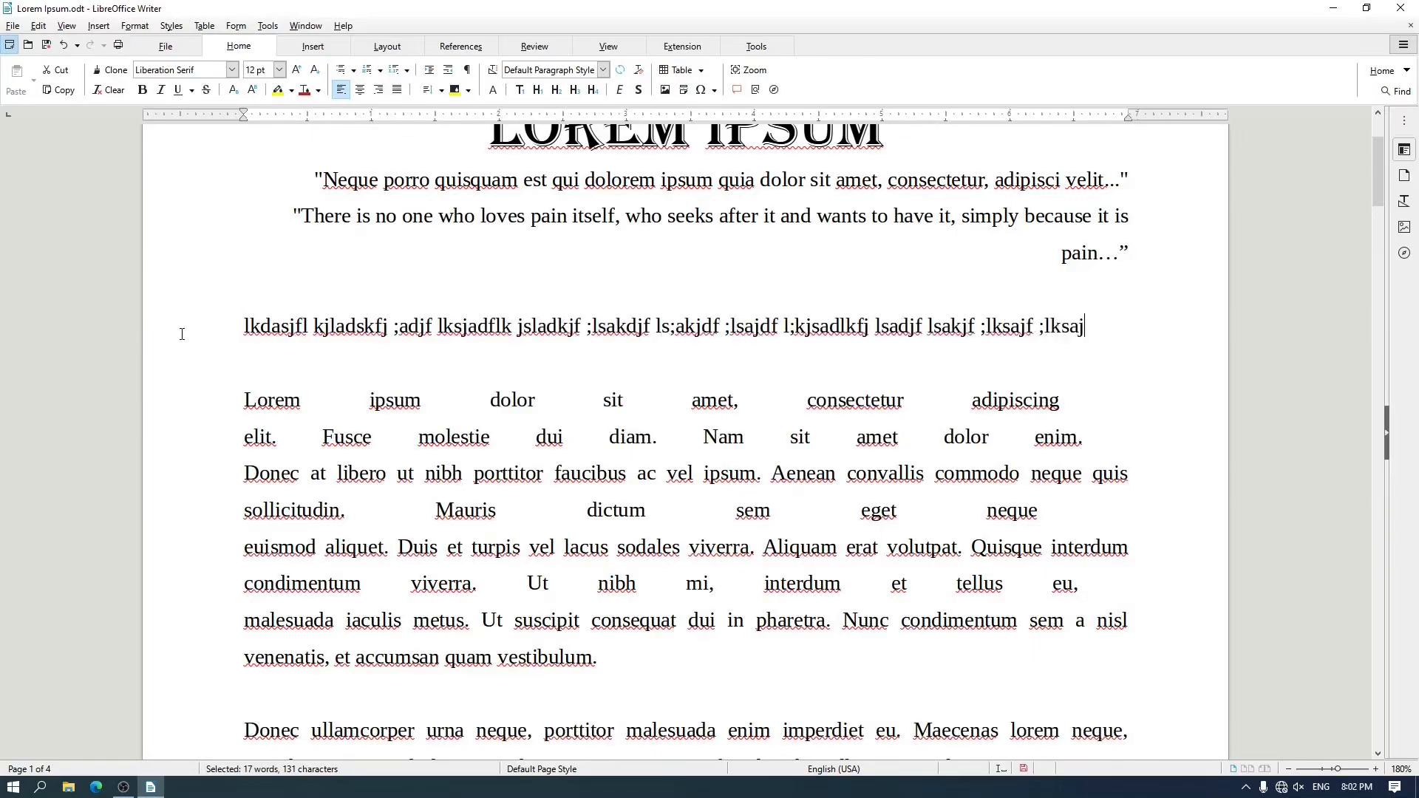
text(f lk;jad)
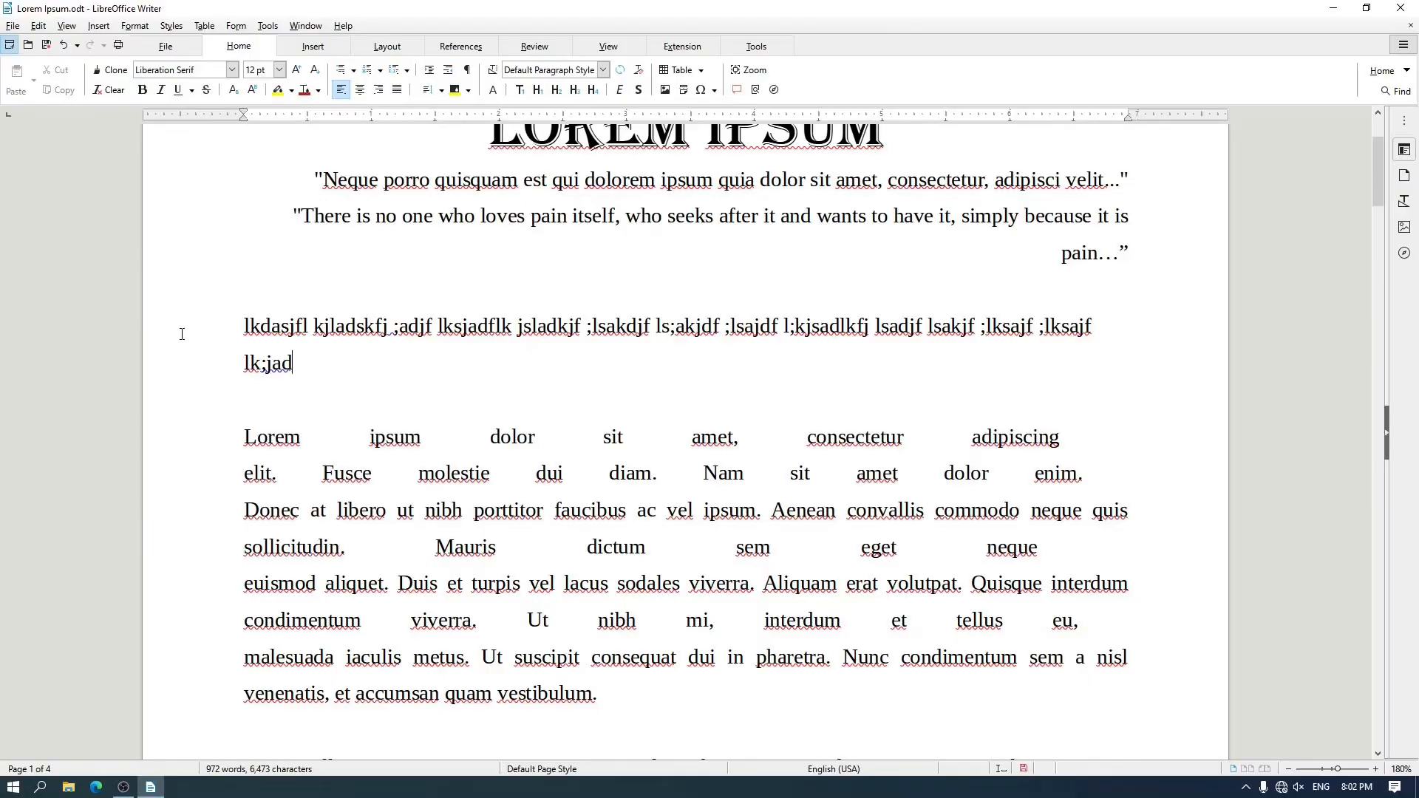
Turn on formatting marks and remove the empty paragraphs between the filler text and the first Lorem ipsum paragraph
key(Return)
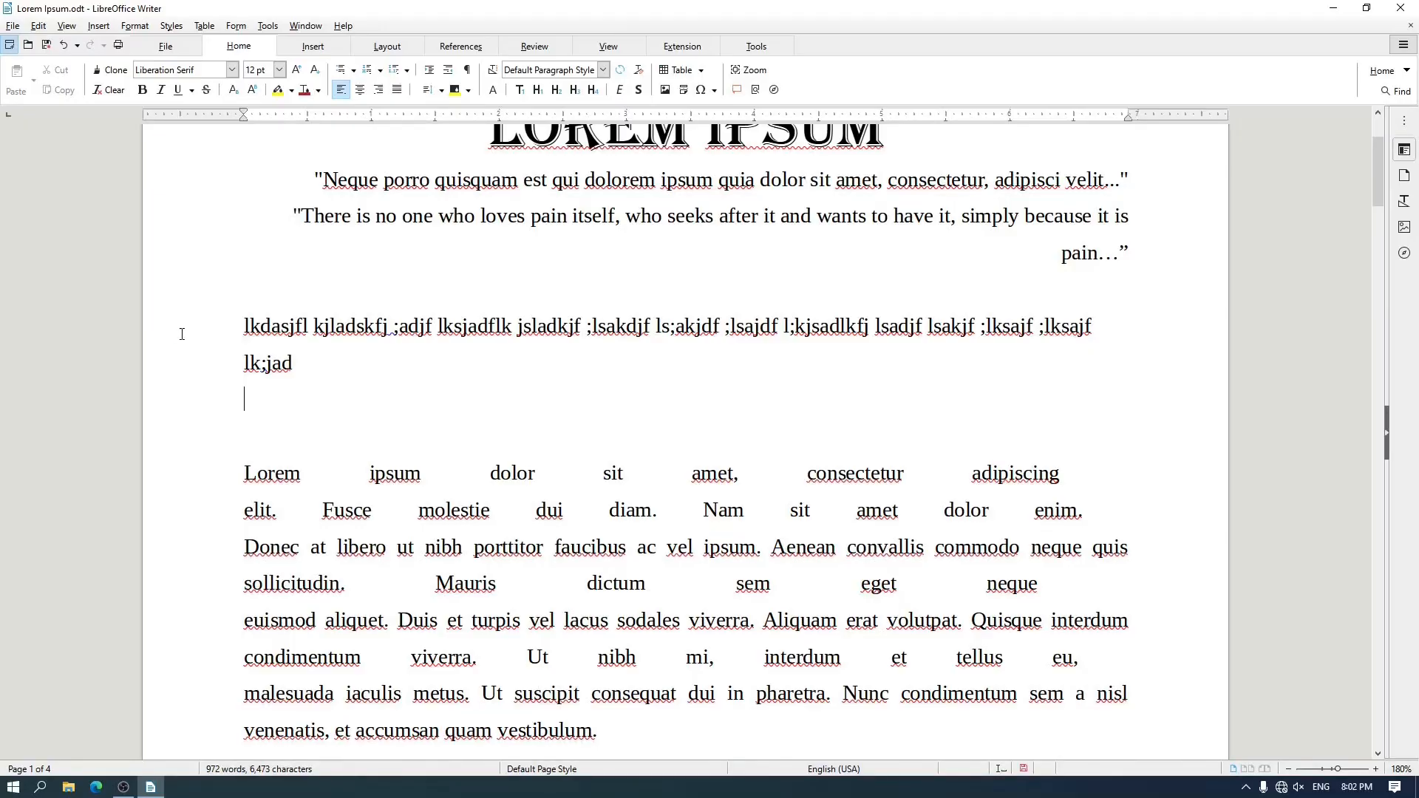
click(466, 74)
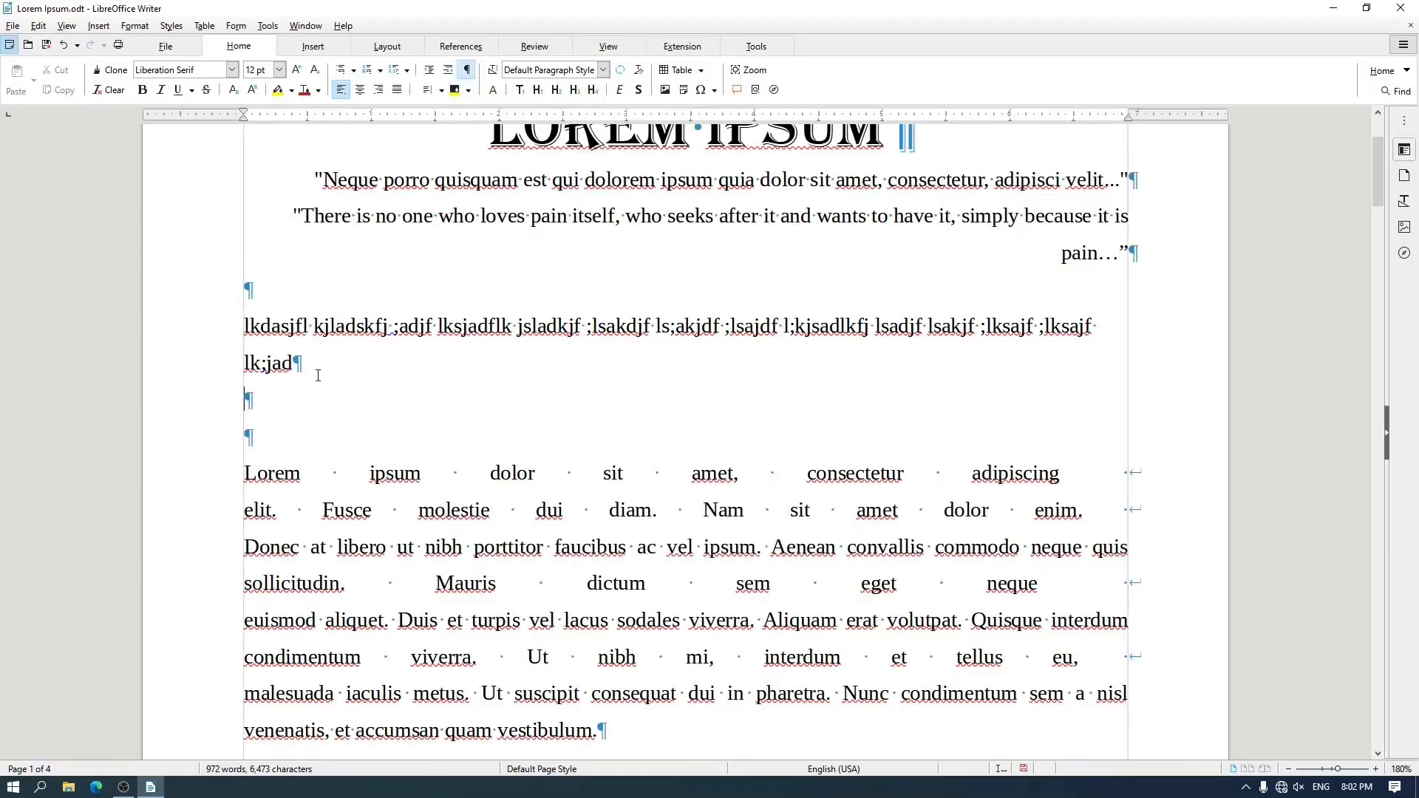
key(BackSpace)
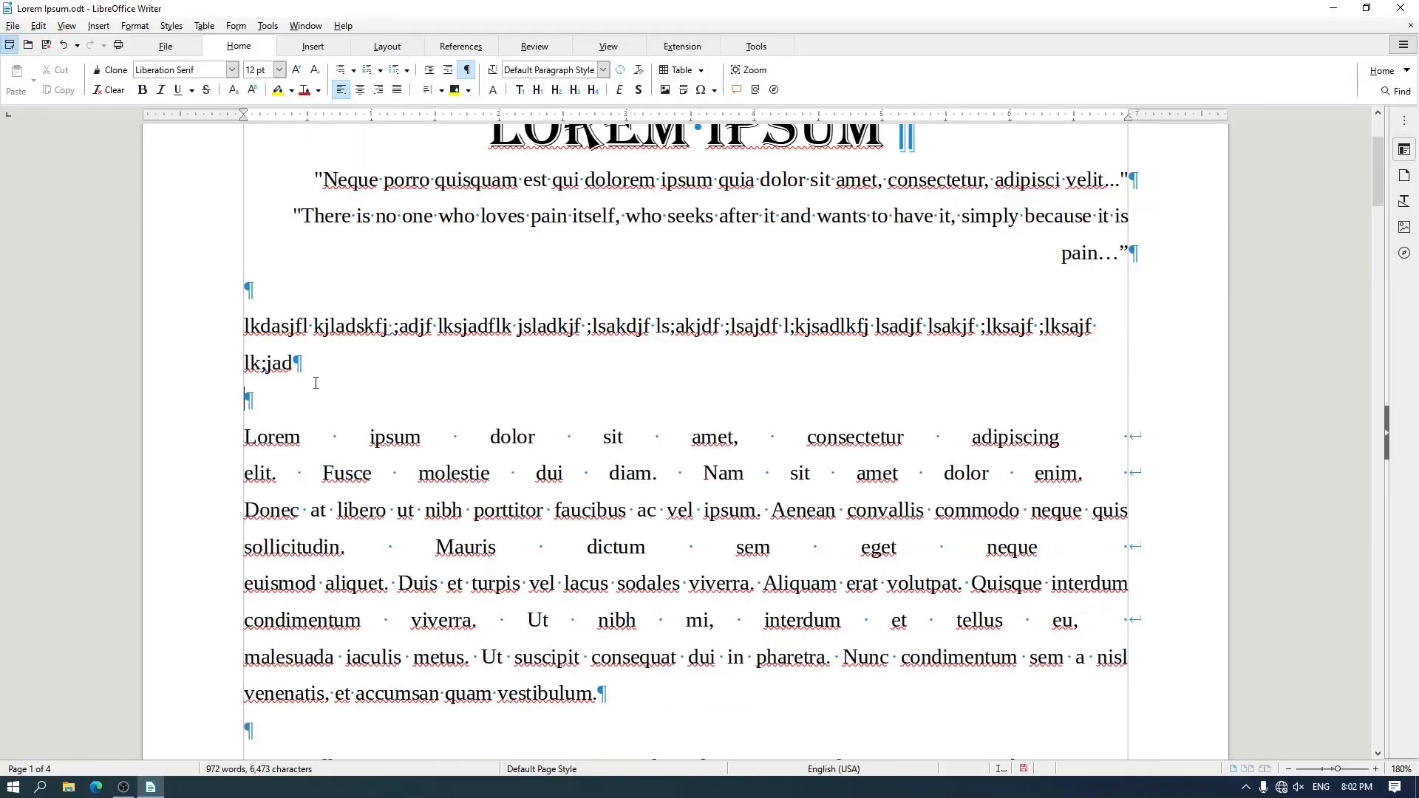
key(Delete)
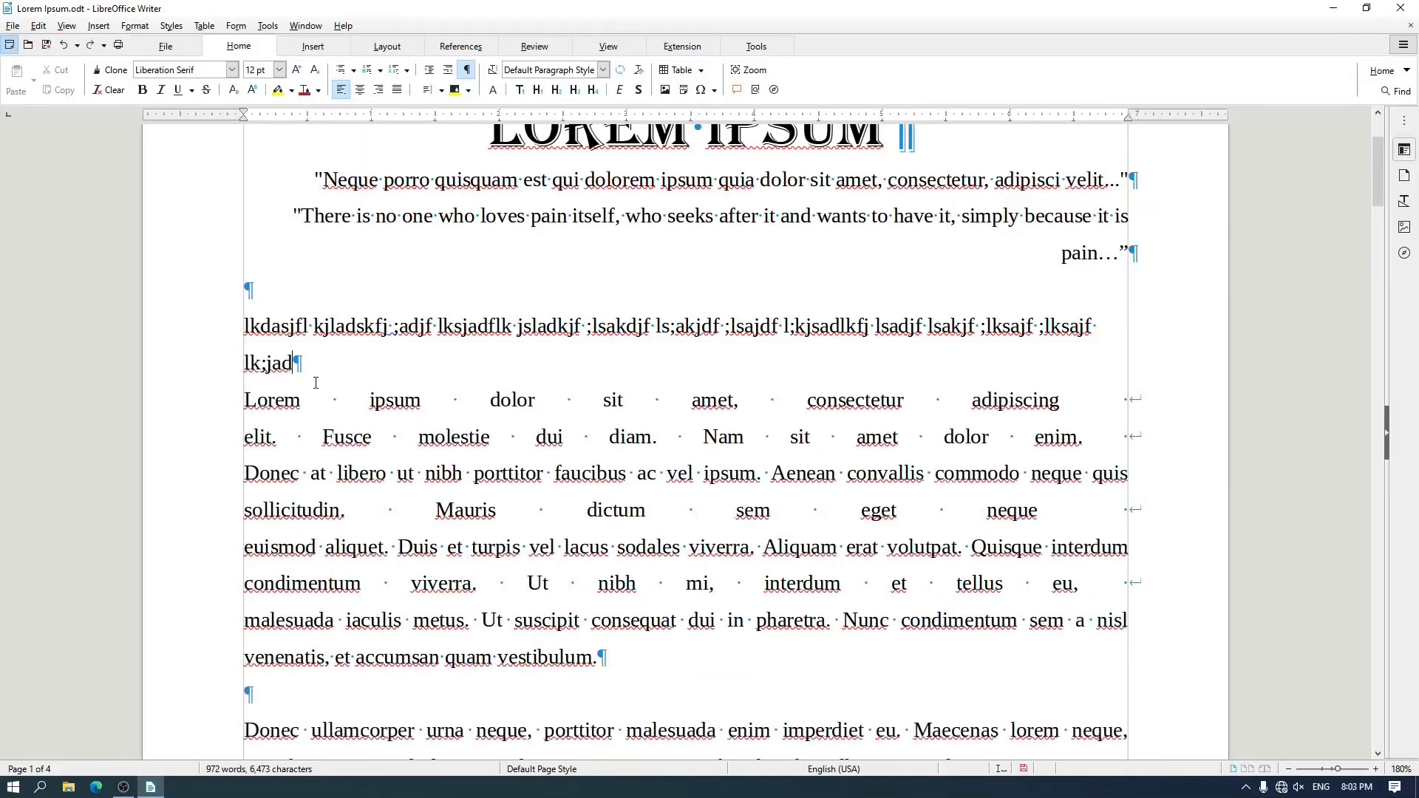
Insert six empty paragraphs after the filler text and delete all but one of them
key(Return)
key(Return)
key(Return)
key(Return)
key(Return)
key(Return)
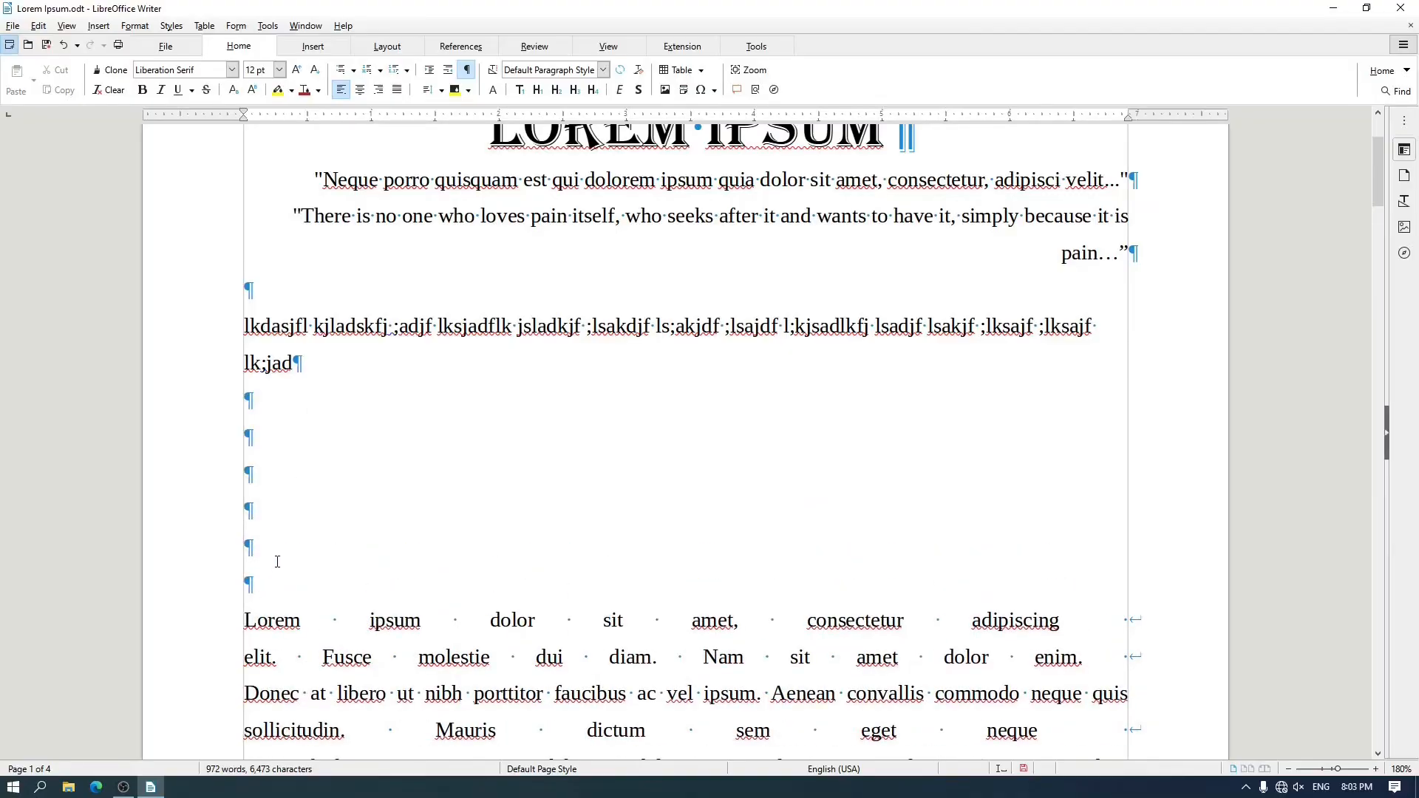
drag(277, 566, 247, 400)
key(Delete)
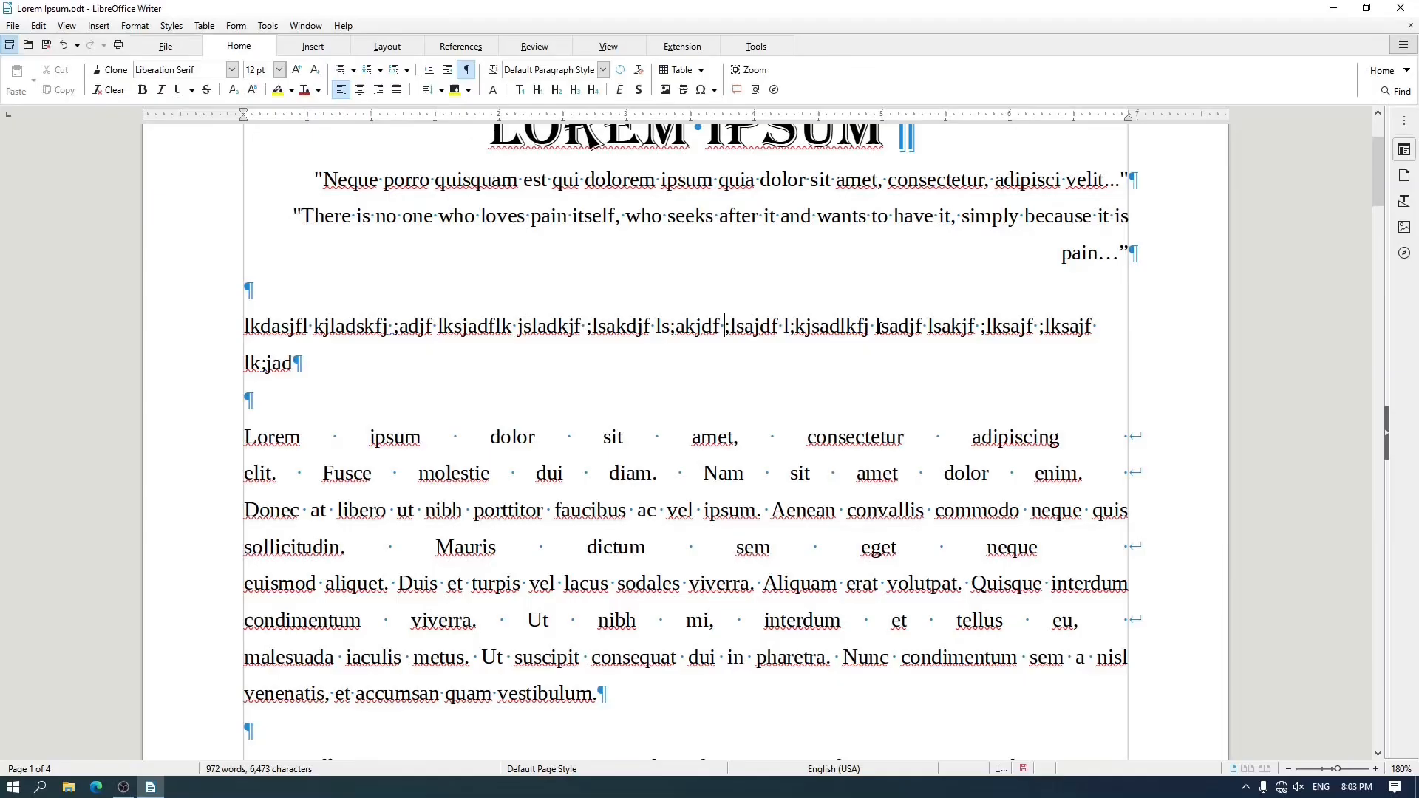
Insert a manual line break before ";lsajdf" within the filler paragraph
key(shift+Return)
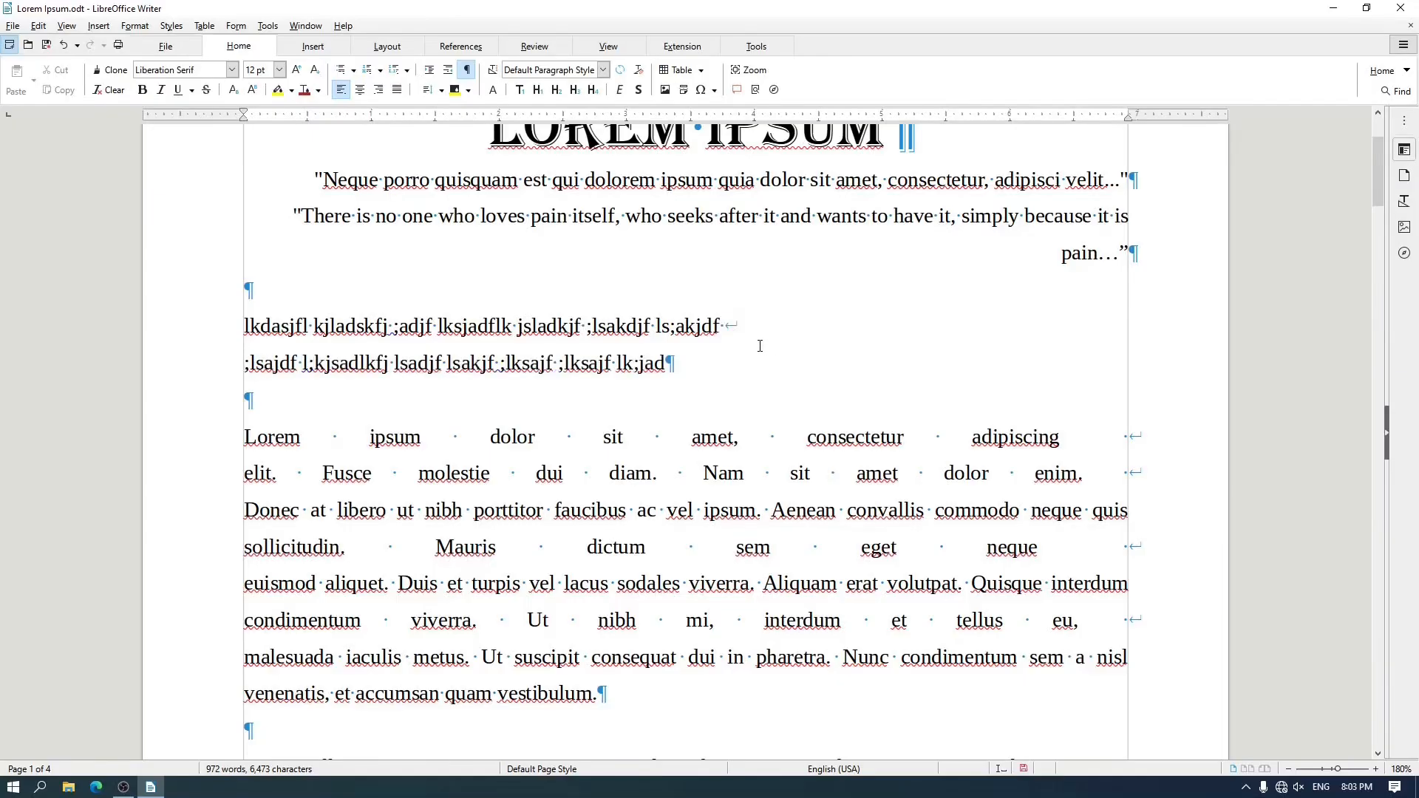
scroll(761, 345, up, 5)
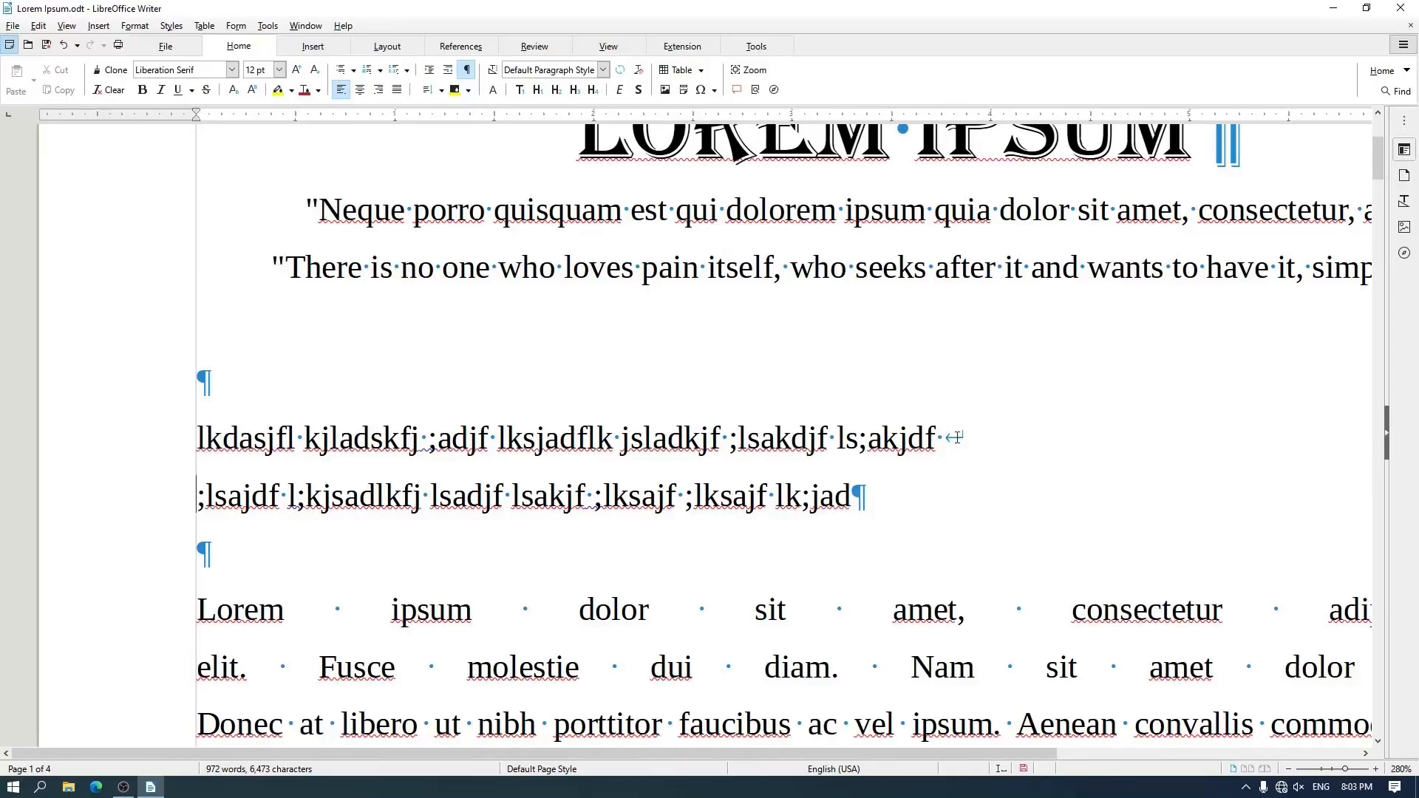
Examine the line-break marks at the line ends of the justified Lorem ipsum paragraph
drag(585, 755, 1030, 728)
scroll(1084, 393, down, 3)
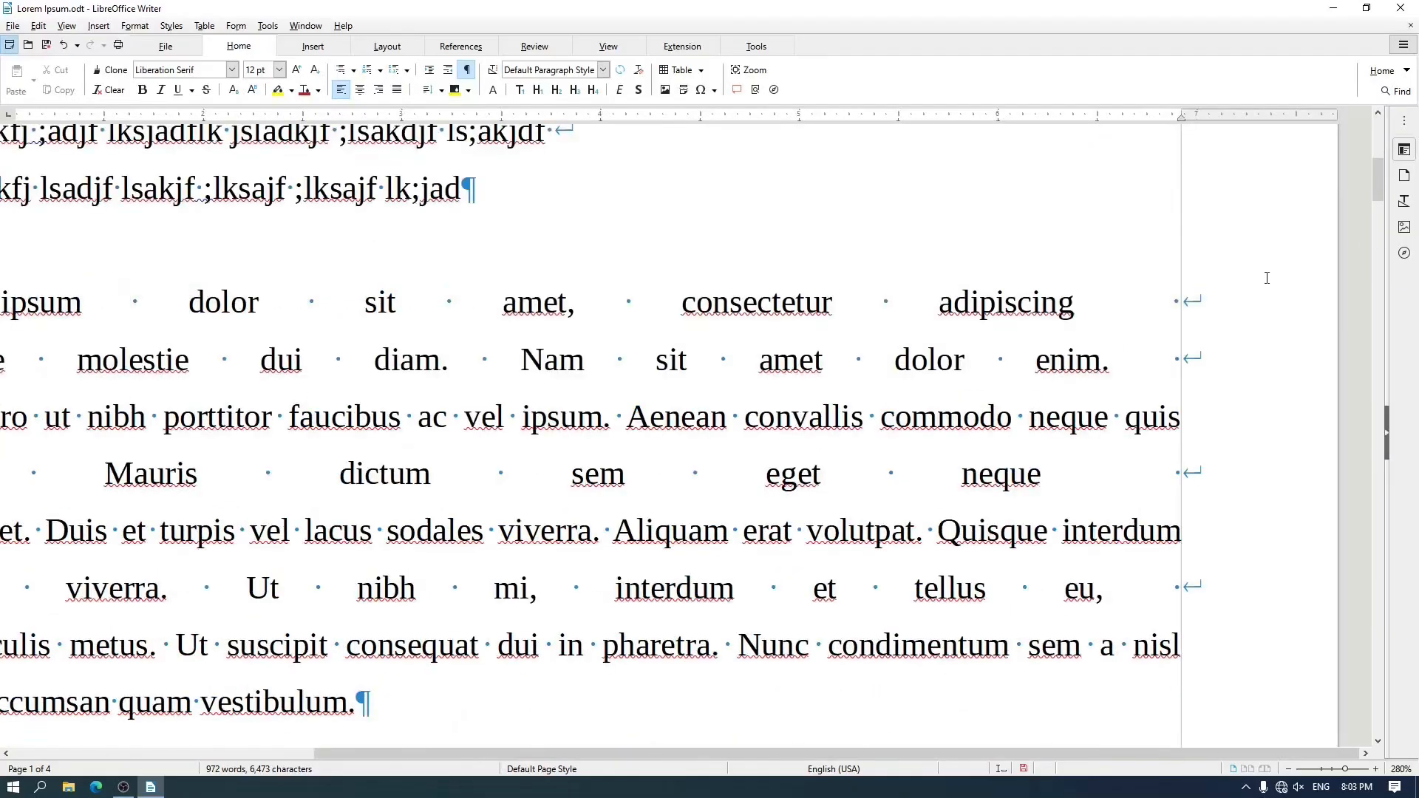
click(1216, 302)
click(1186, 359)
click(1182, 449)
click(1192, 555)
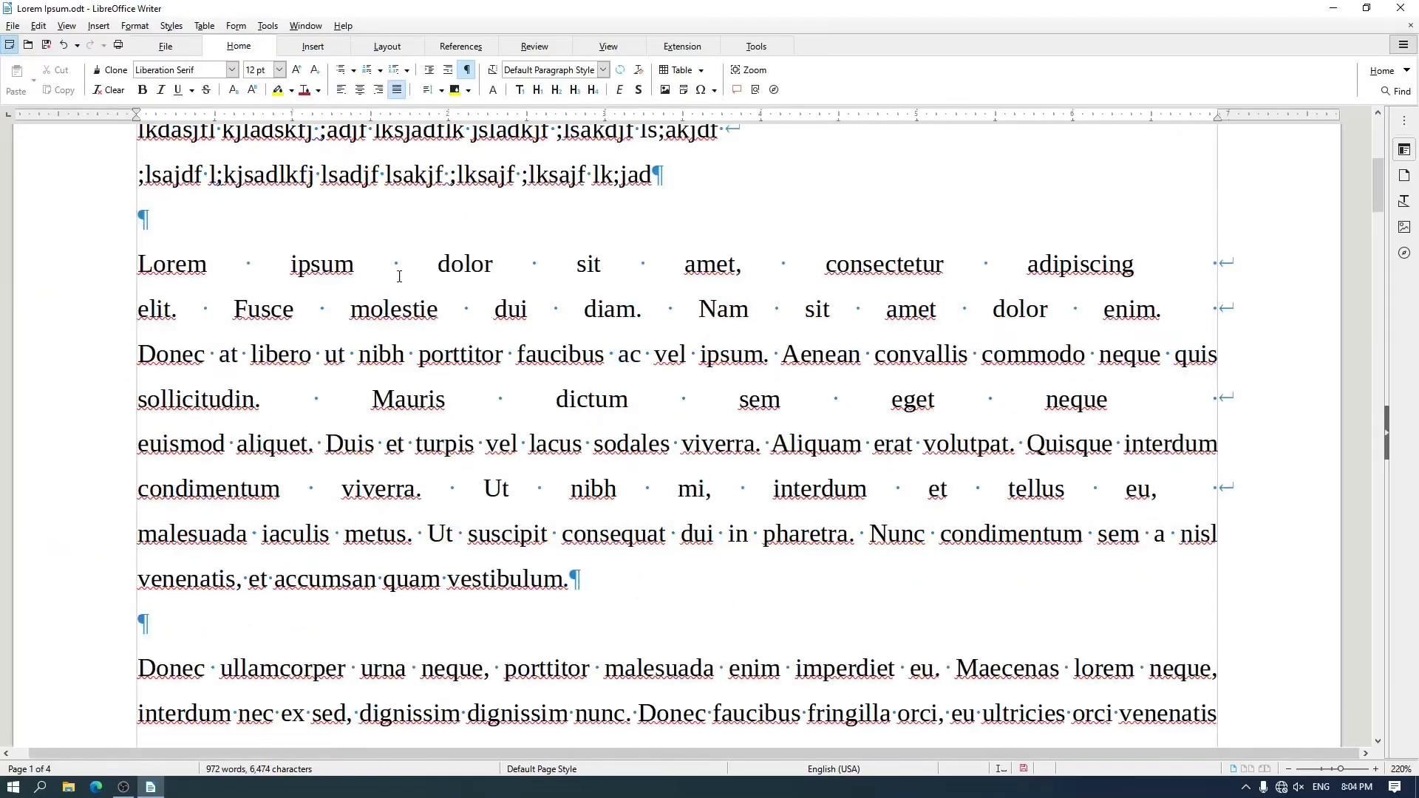
Try left, centre and right alignment on the first Lorem ipsum paragraph and return it to justified
click(349, 96)
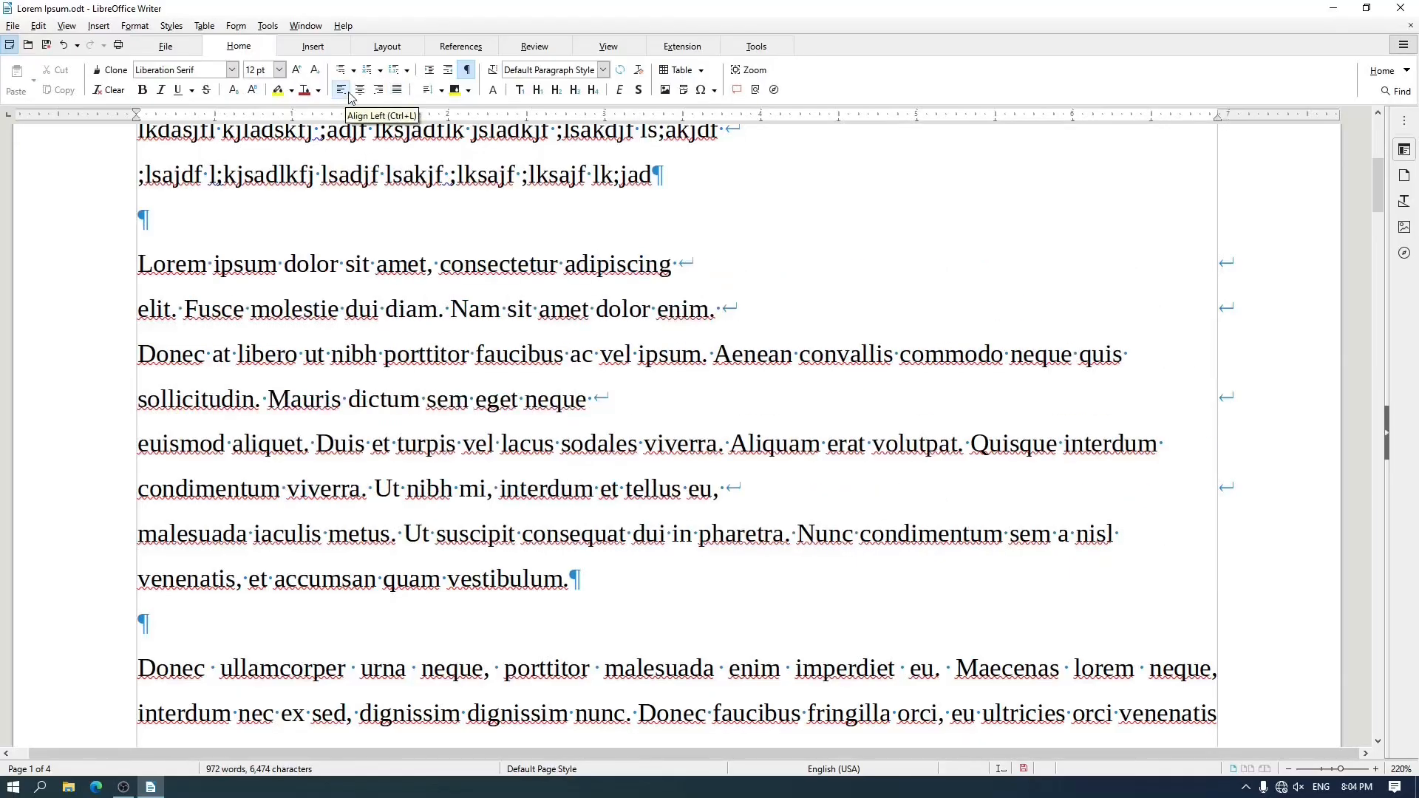
click(359, 93)
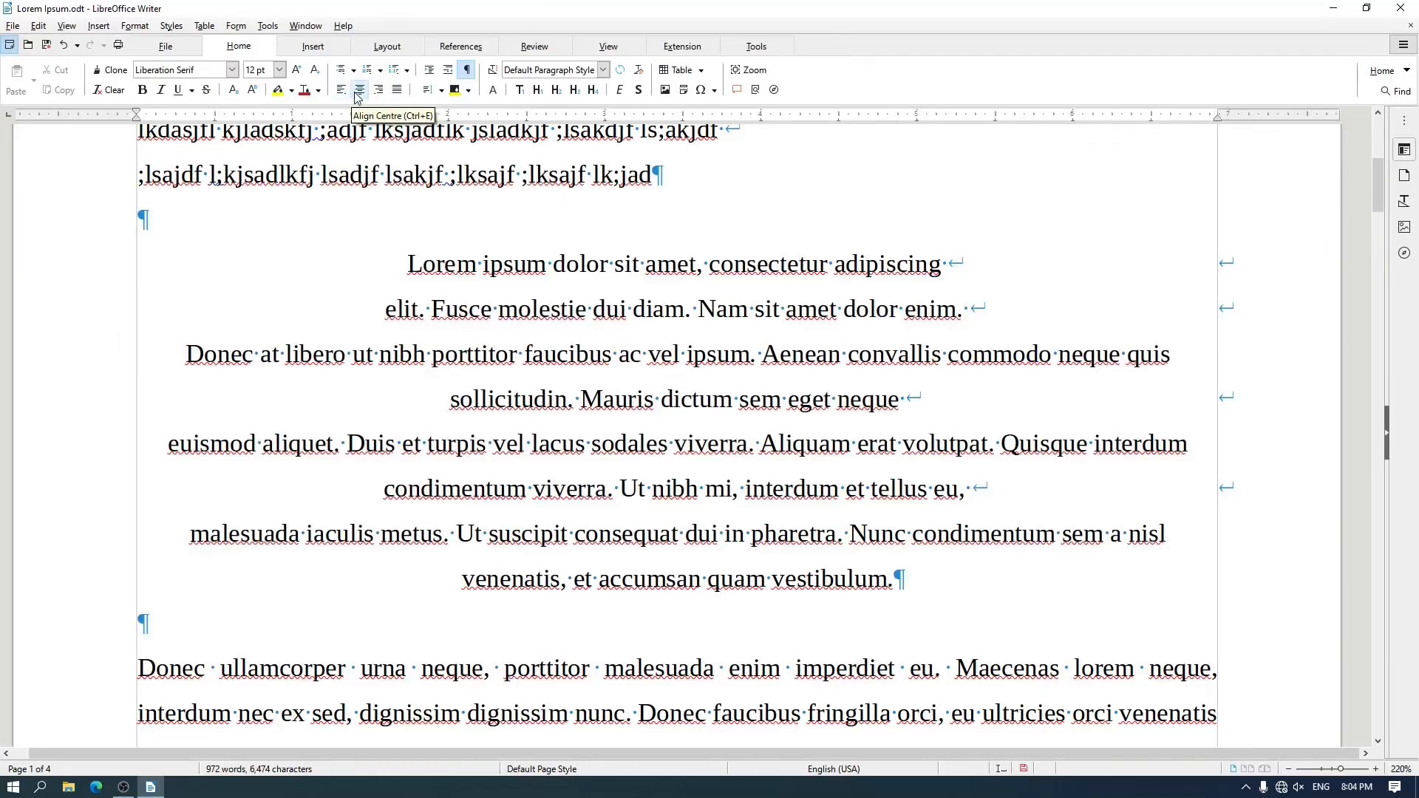
click(378, 92)
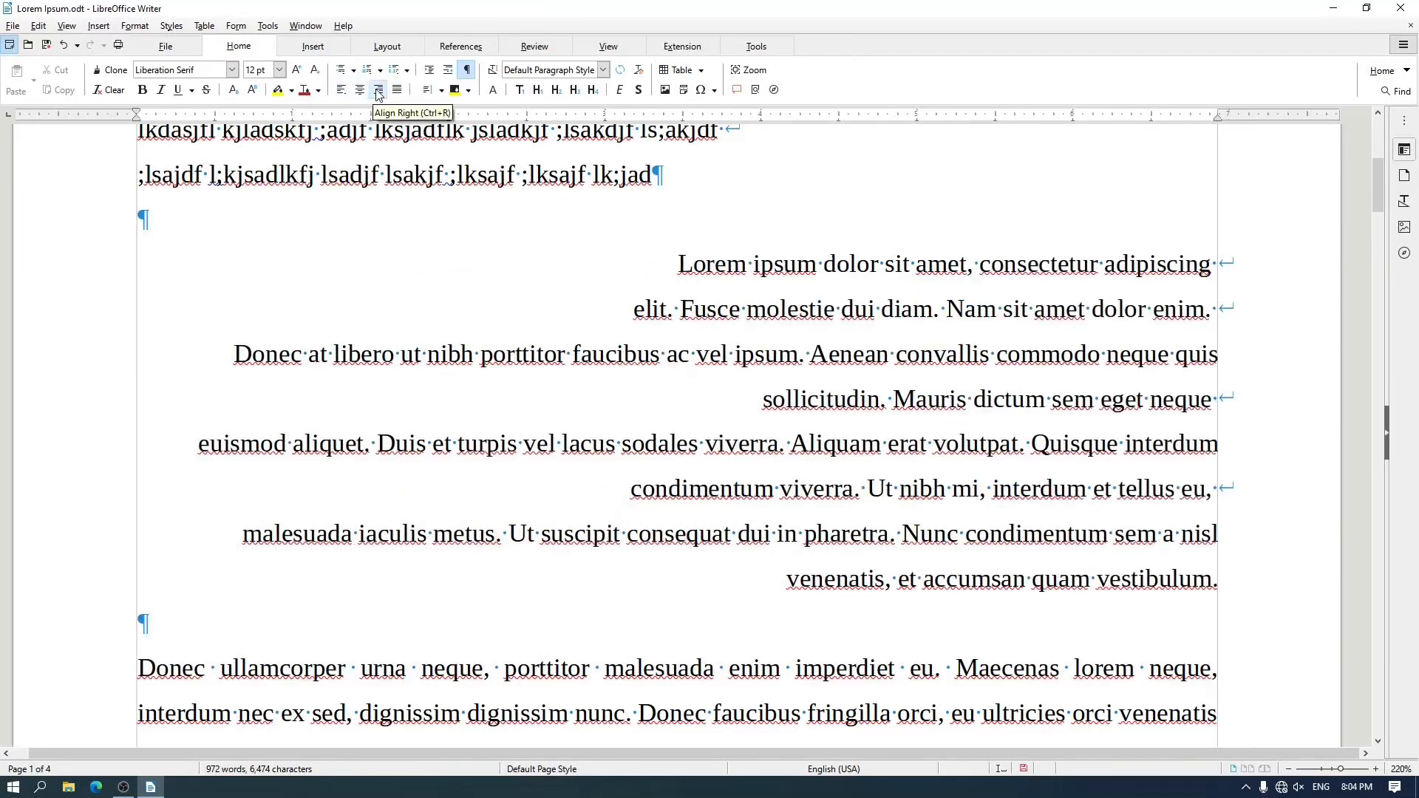
click(397, 90)
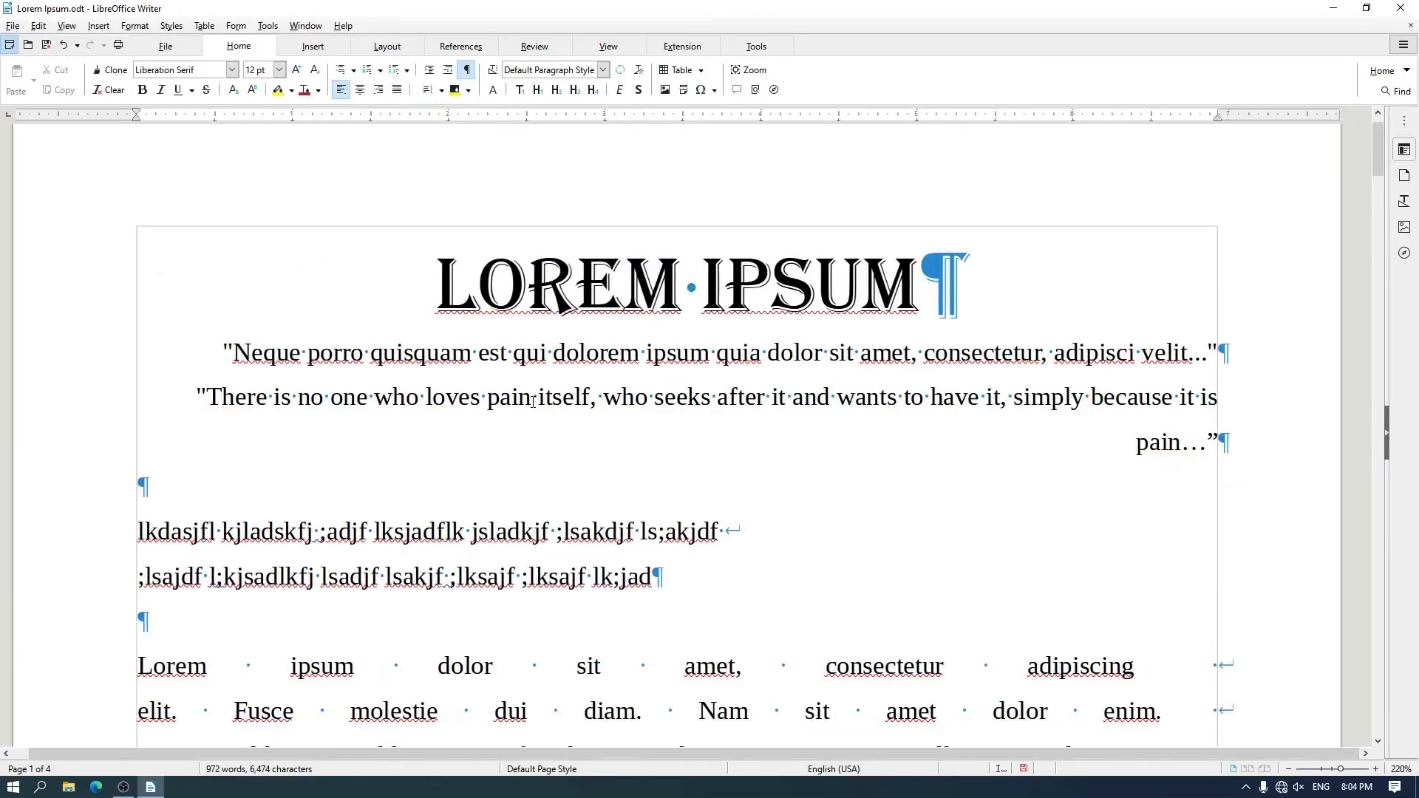
Add "BAB I" and "PENDAHULUAN" as two separate paragraphs on page 2, below the paragraph ending "ipsum fermentum suscipit."
scroll(533, 401, down, 10)
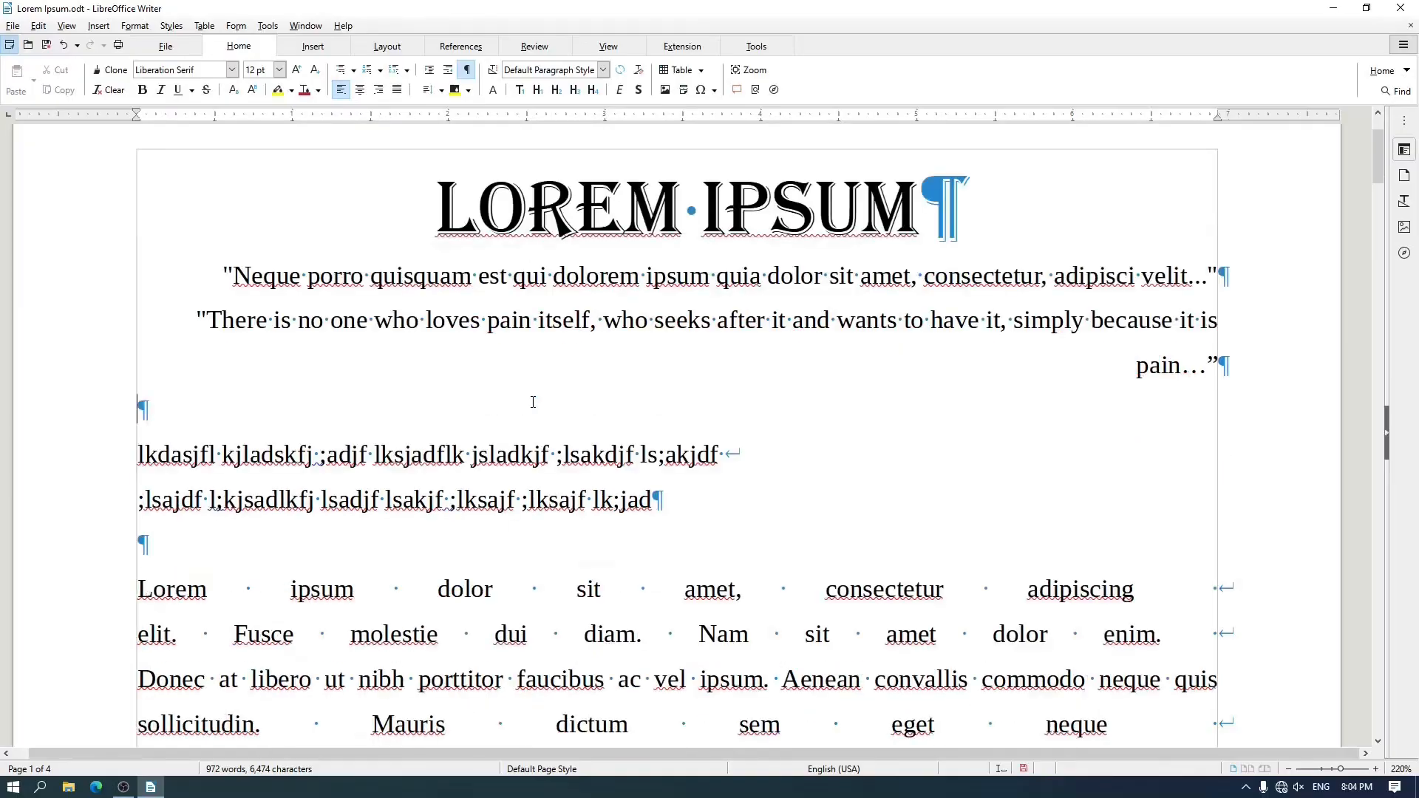
scroll(532, 402, down, 4)
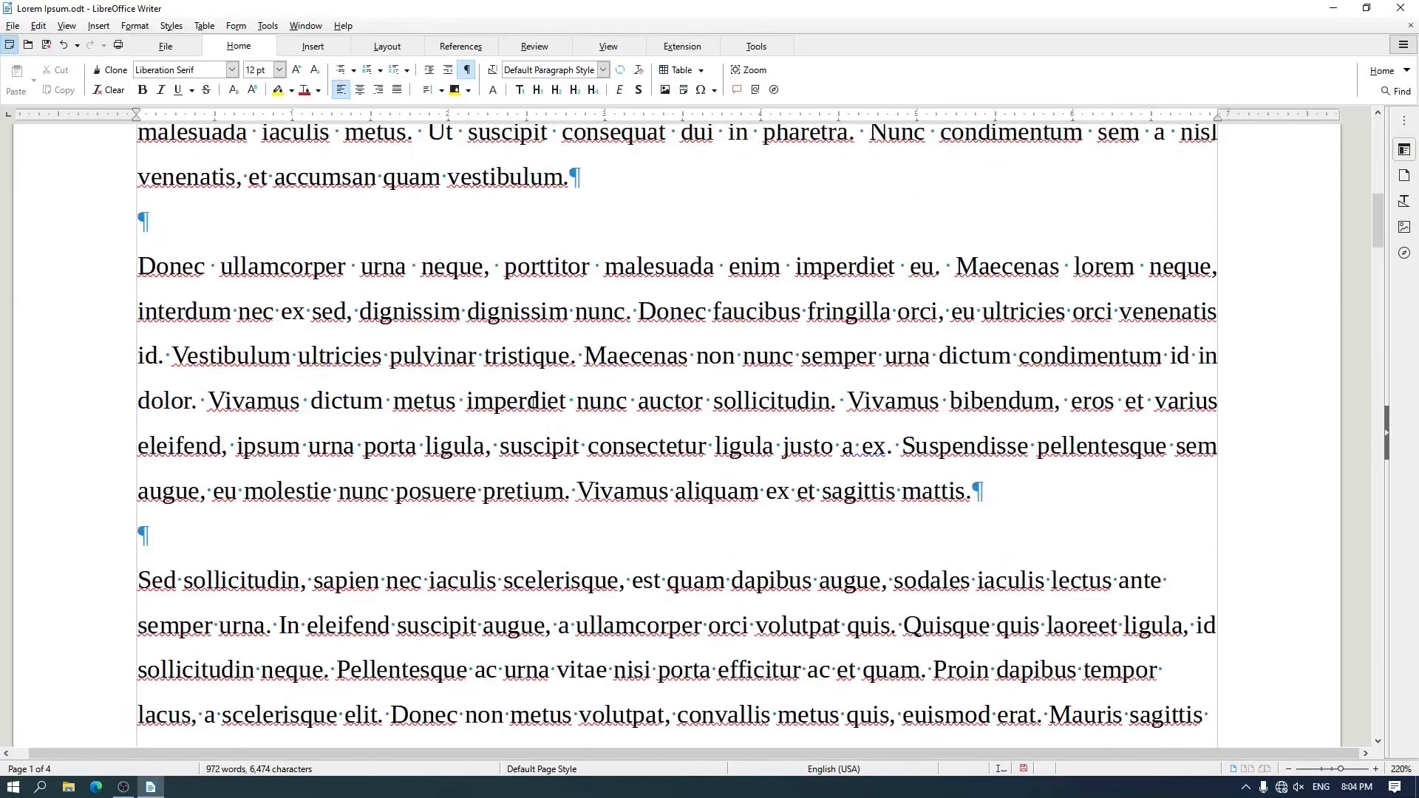
scroll(532, 401, down, 18)
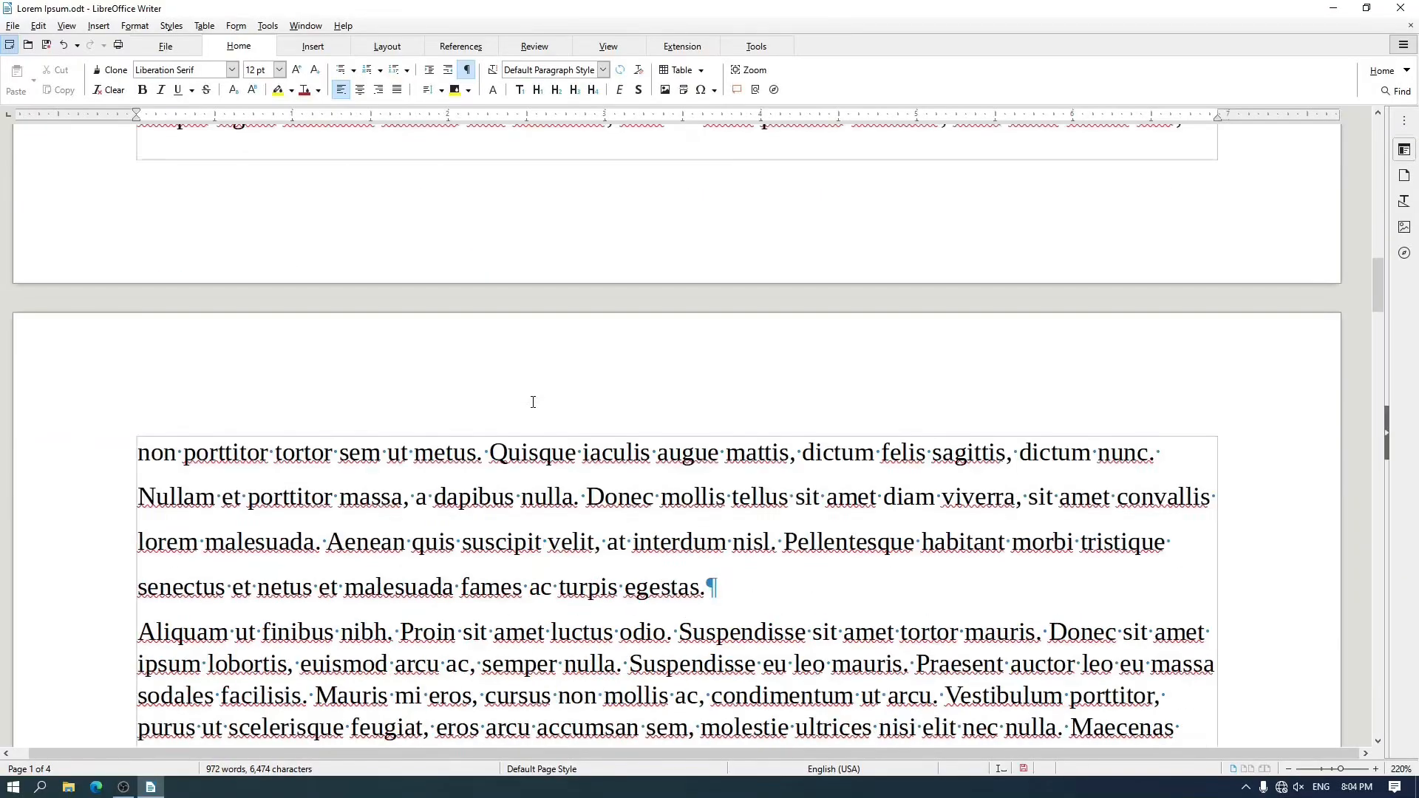
key(Return)
key(Return)
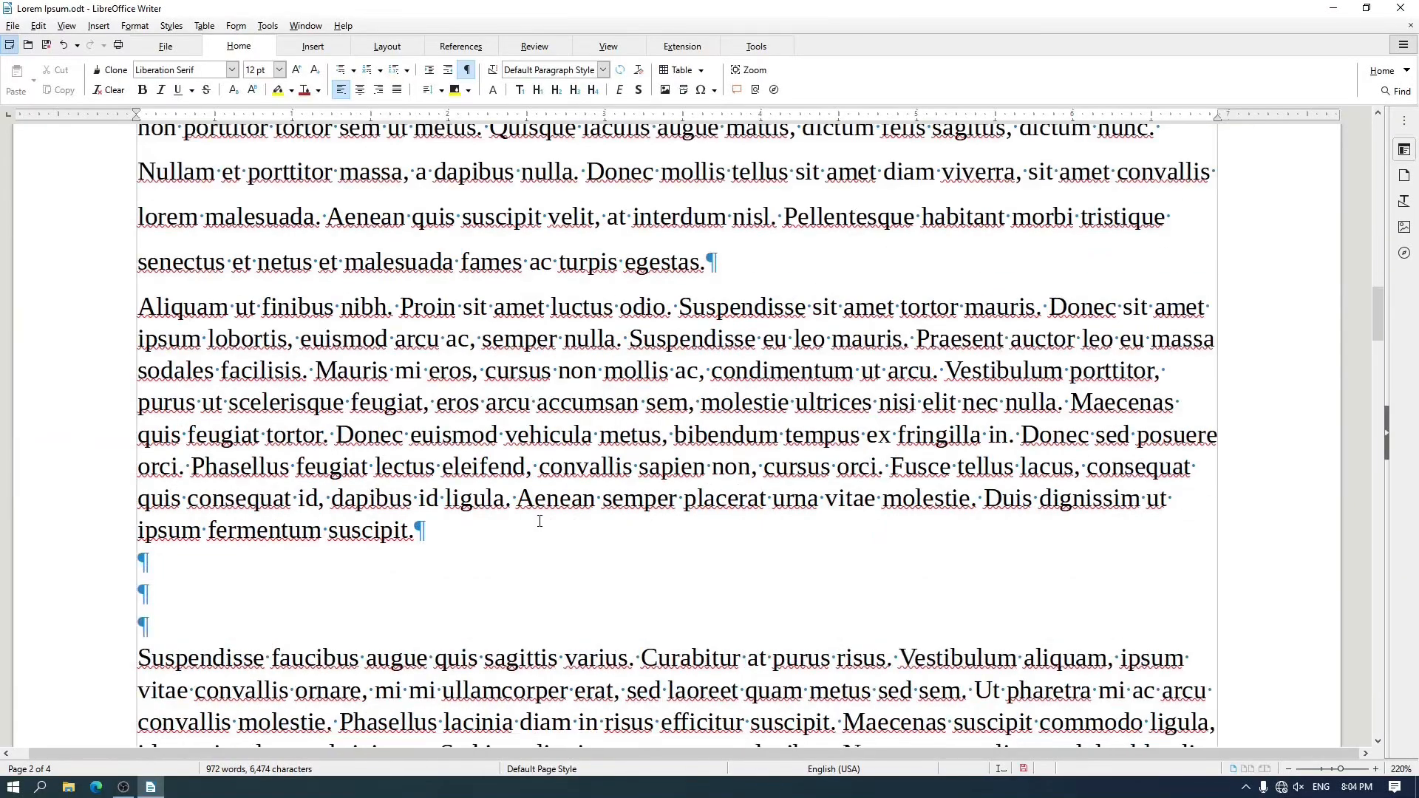
text(BAB I)
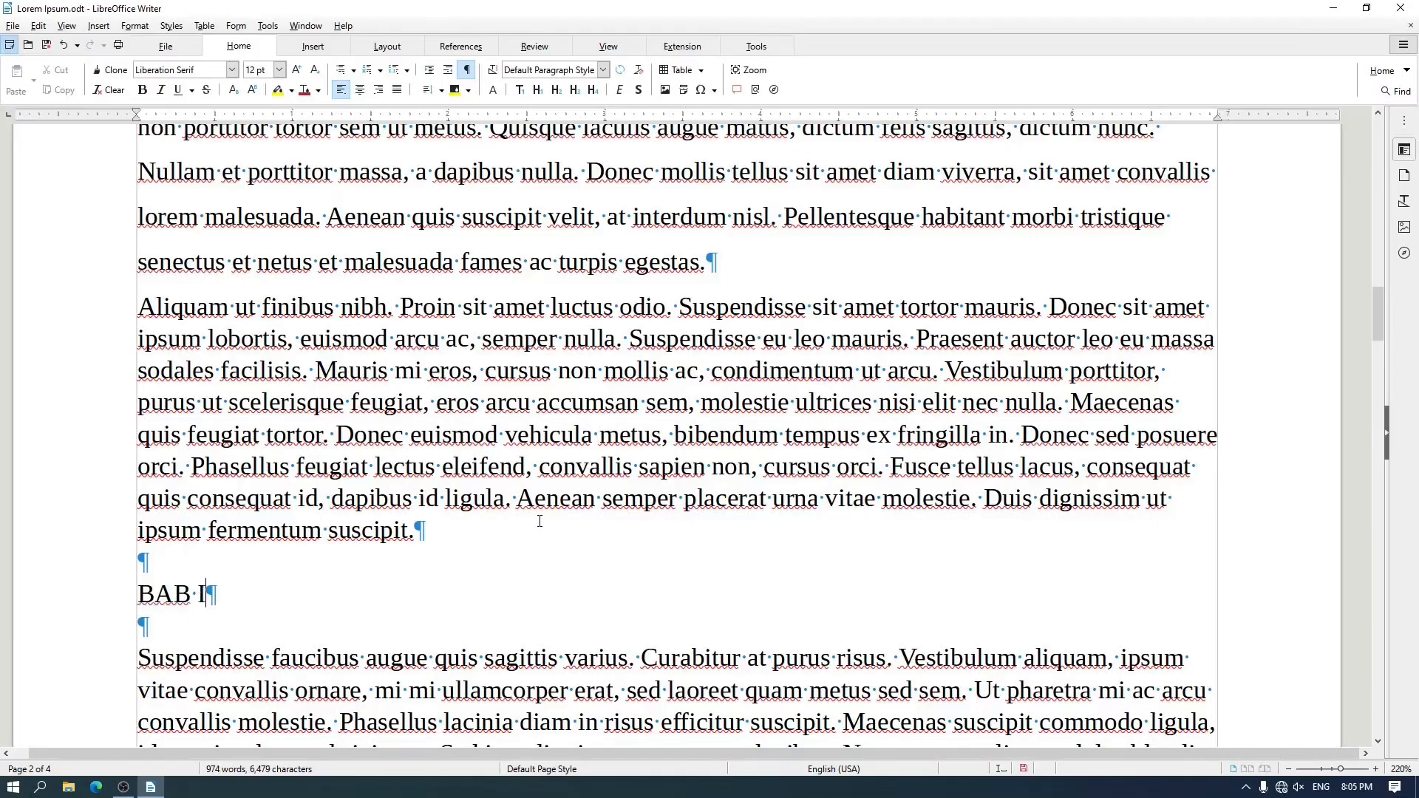
key(Return)
text(PE)
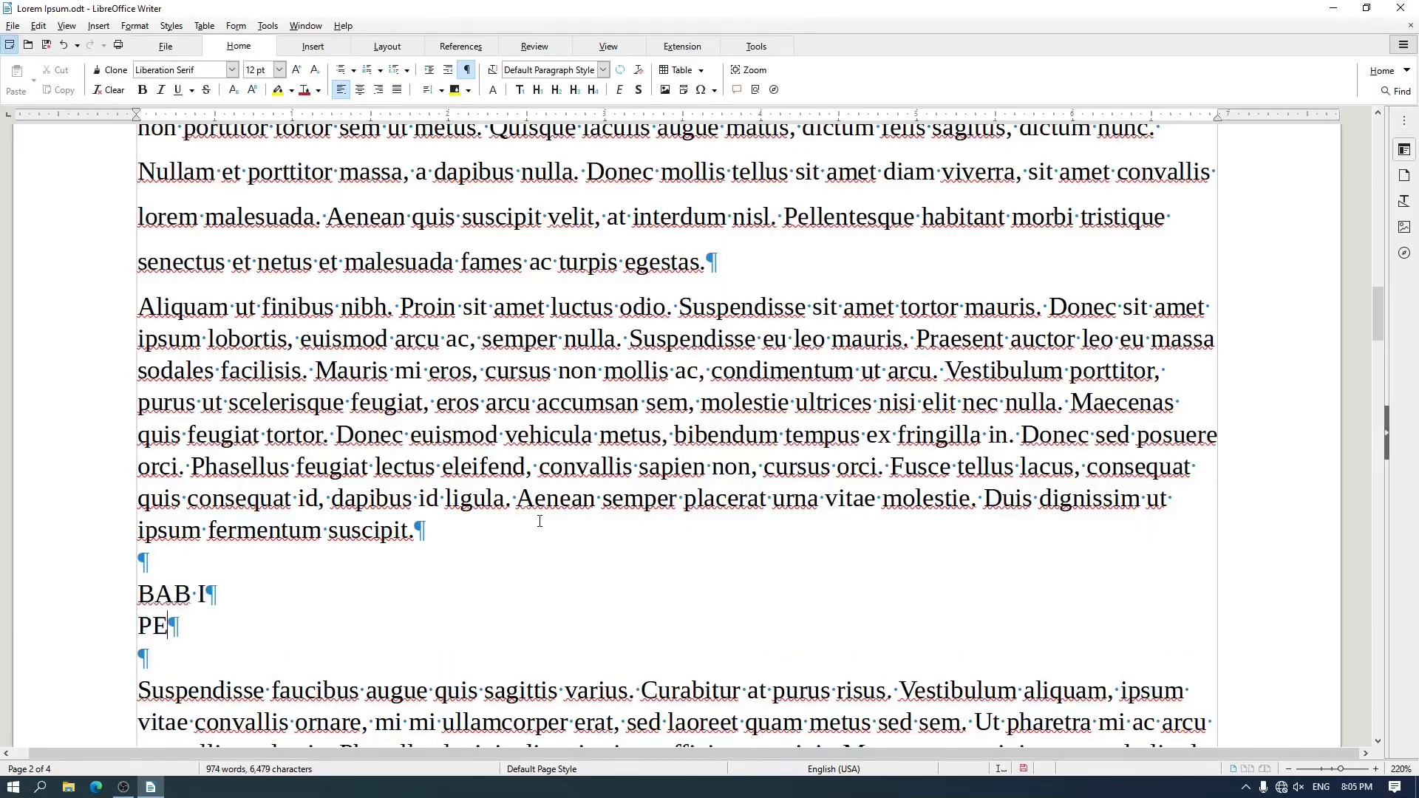
text(NDAHULUAN)
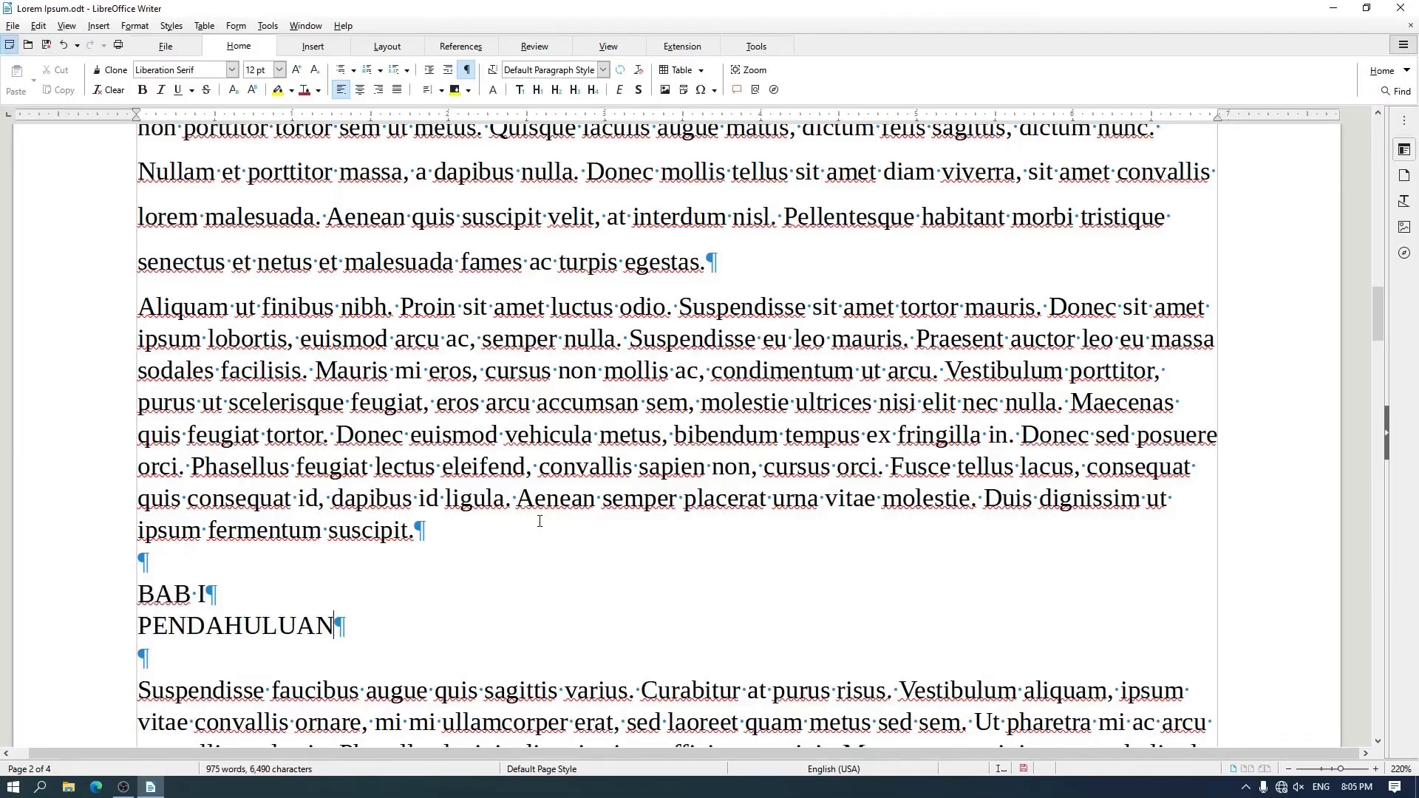
Add a second "BAB I" and "PENDAHULUAN" heading below the first, separating its two lines with a line break inside one paragraph
key(Return)
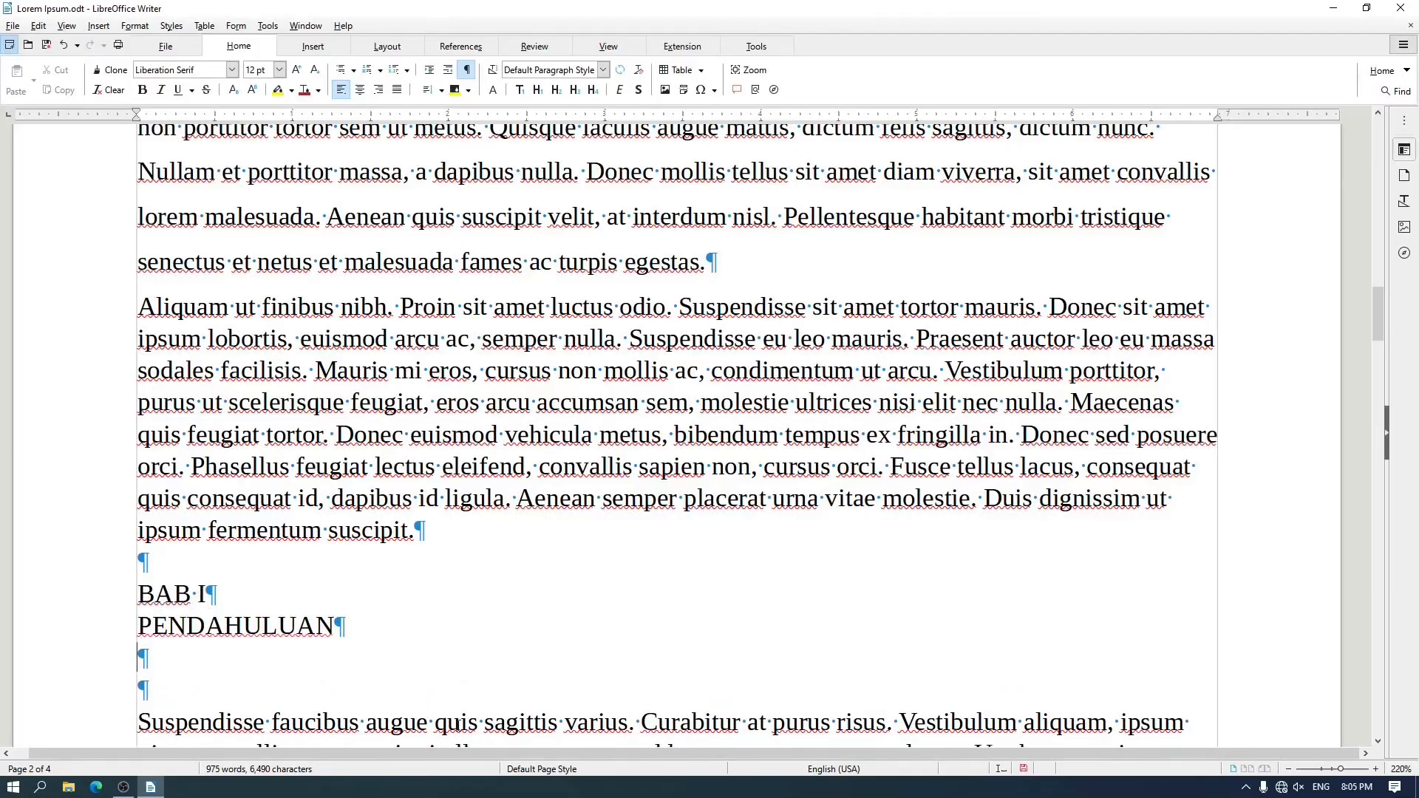
text(BAB I)
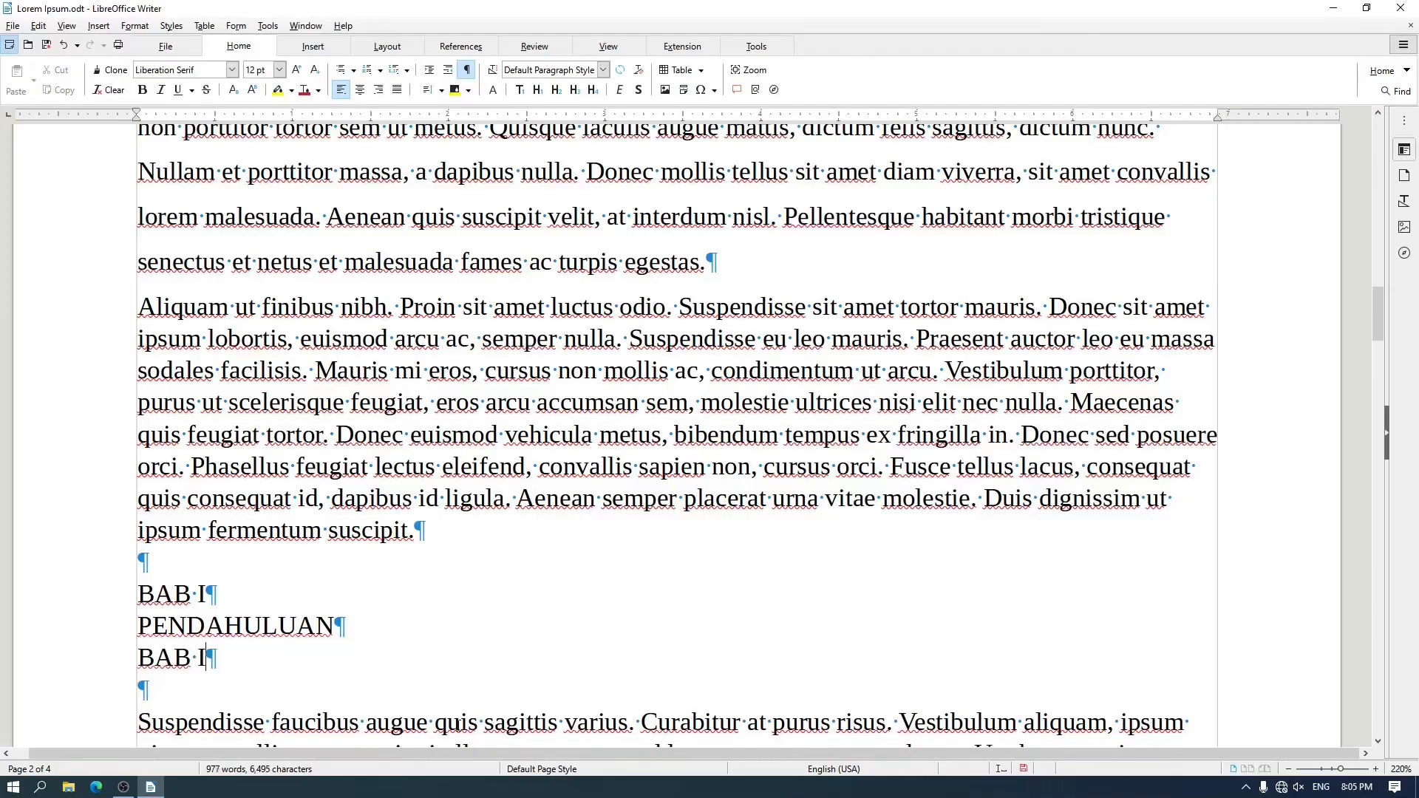
key(shift+Return)
text(PENDAHU)
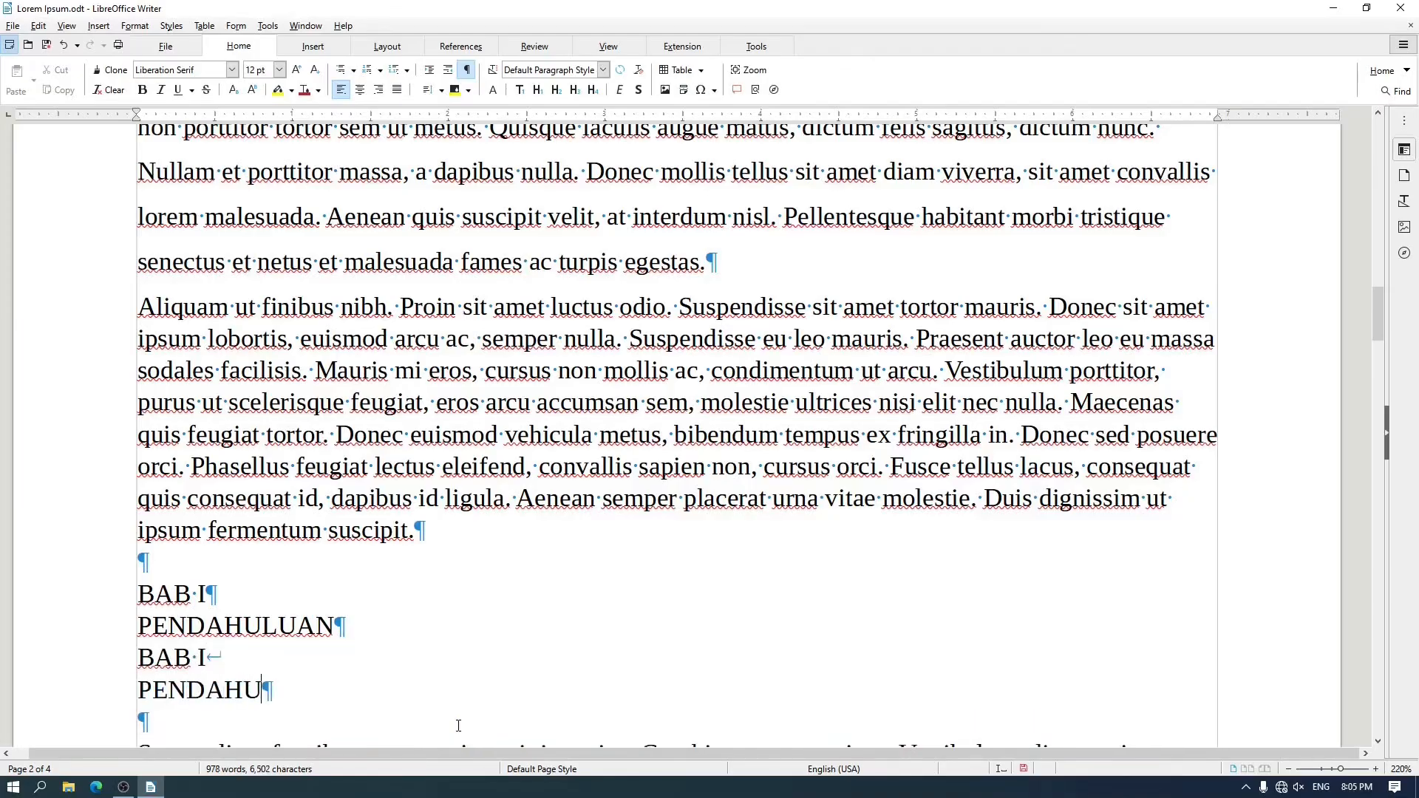
text(LUAN)
Examine the paragraph break between the first "BAB I" and "PENDAHULUAN" by selecting across it, and clear the selection
scroll(458, 726, down, 1)
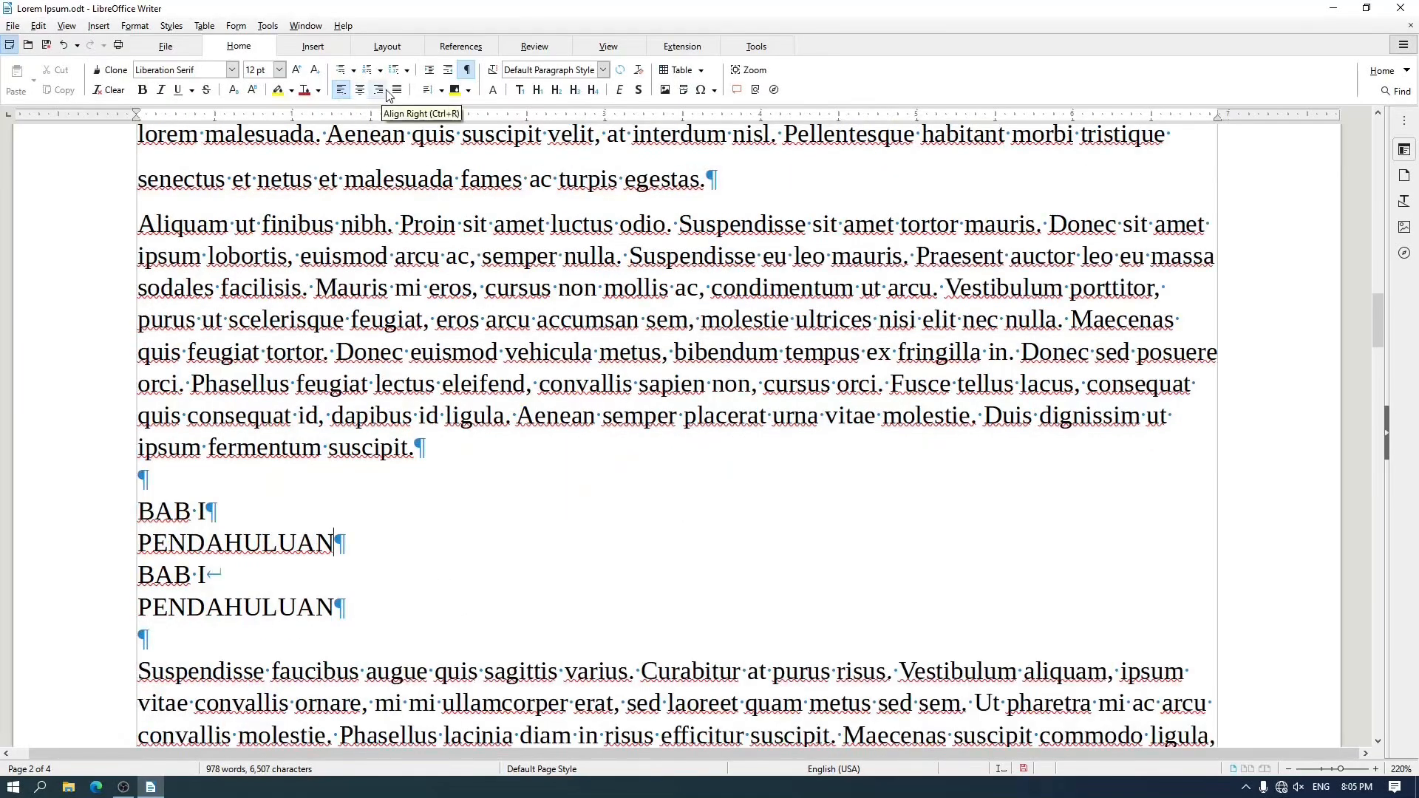
click(250, 519)
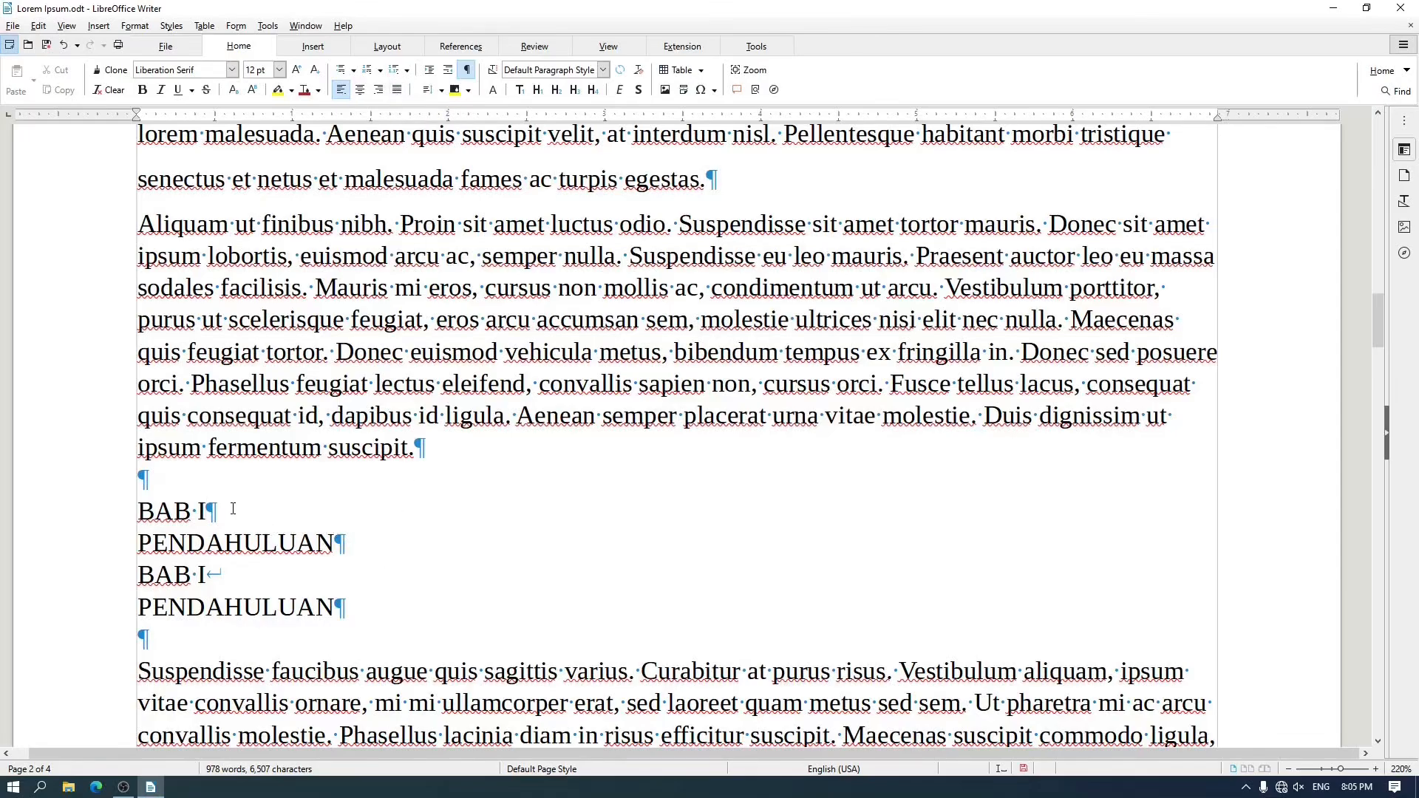
drag(227, 509, 351, 532)
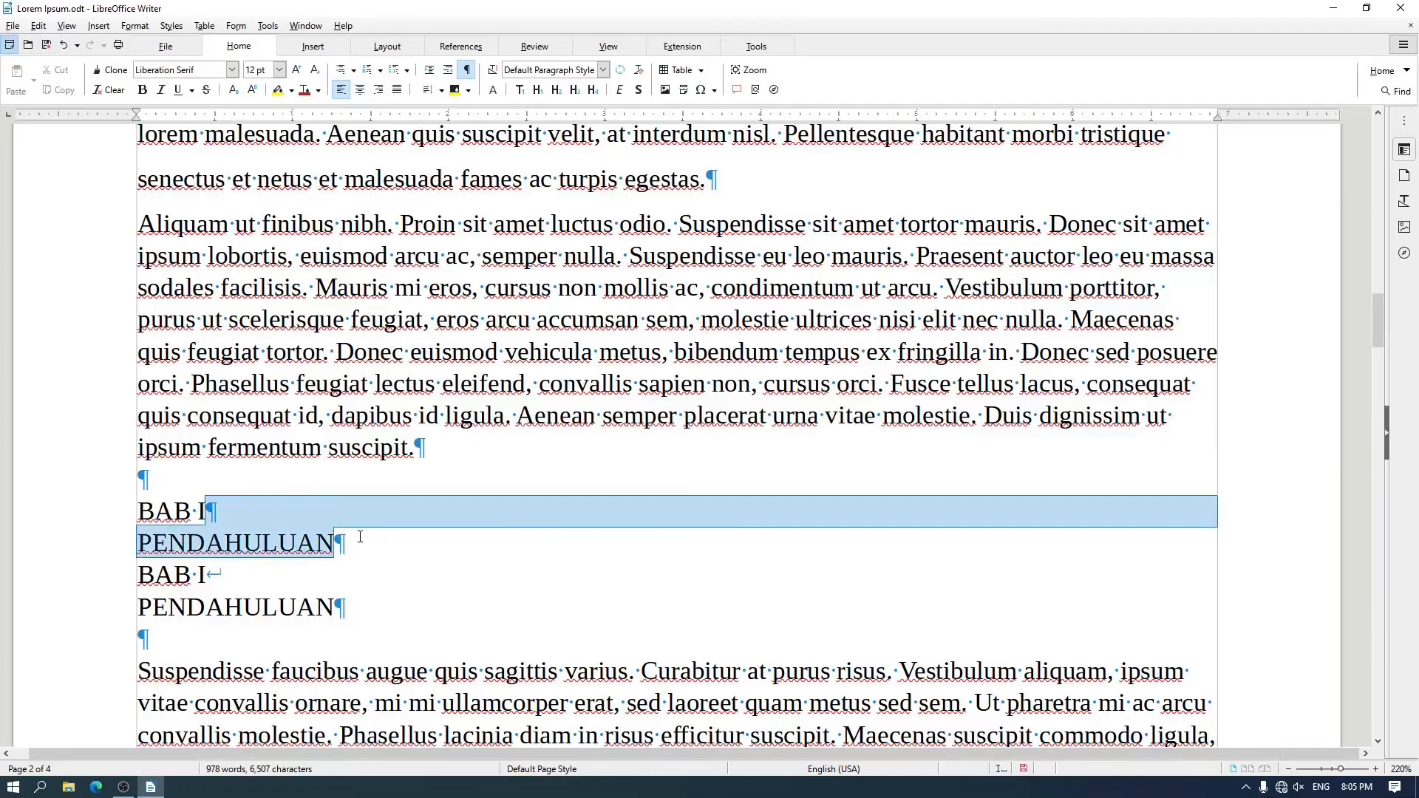
key(Up)
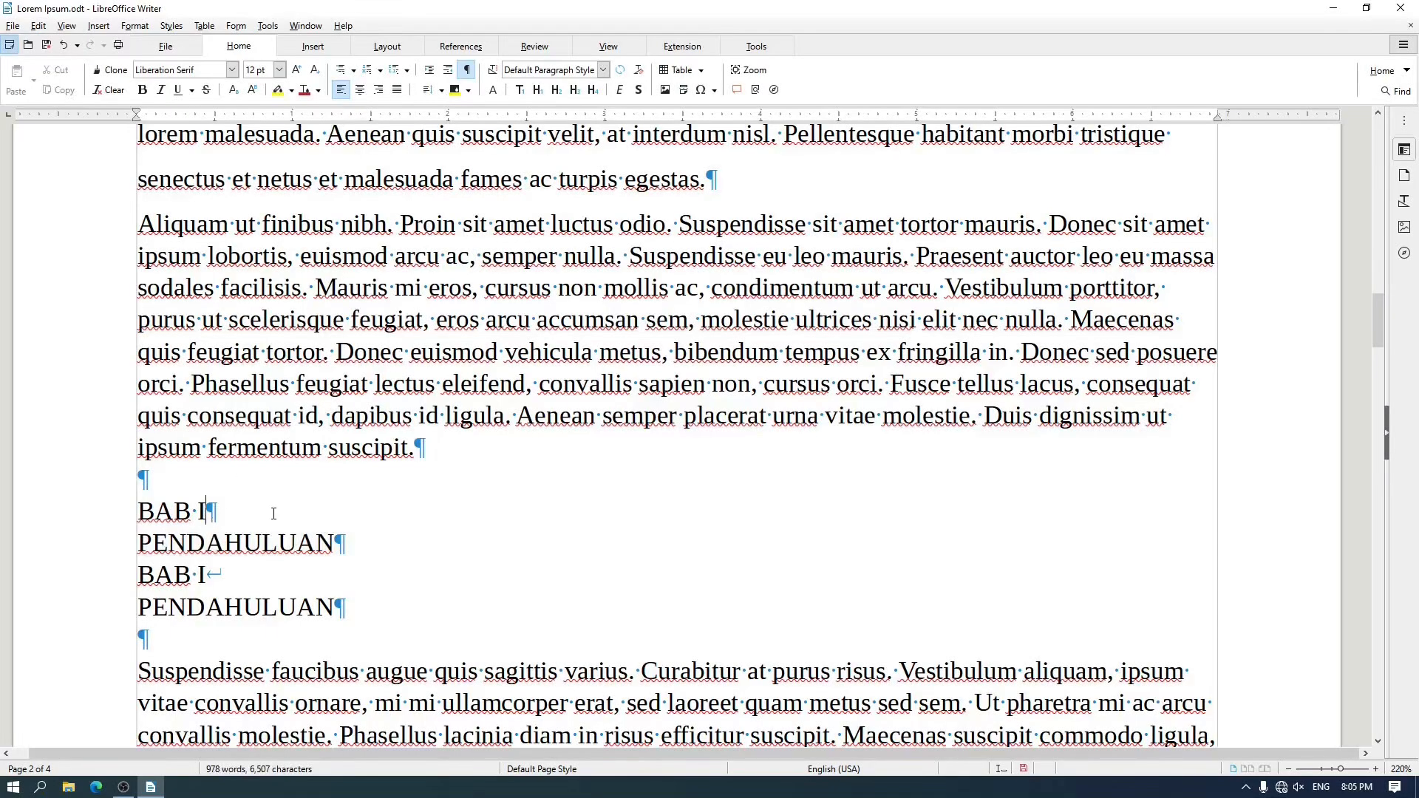
Try centring the first "BAB I" and "PENDAHULUAN" paragraphs one at a time, and undo both alignment changes
click(365, 89)
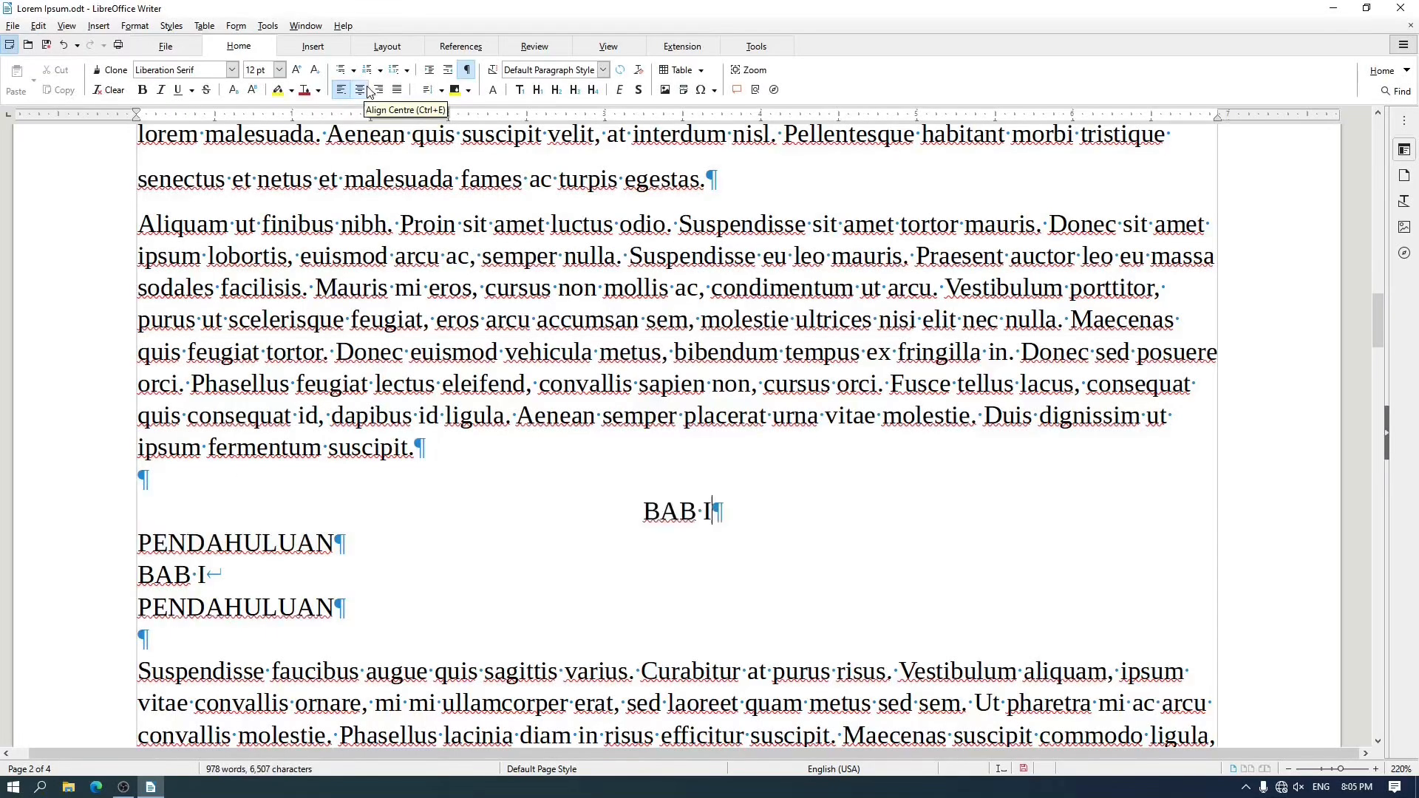
click(362, 545)
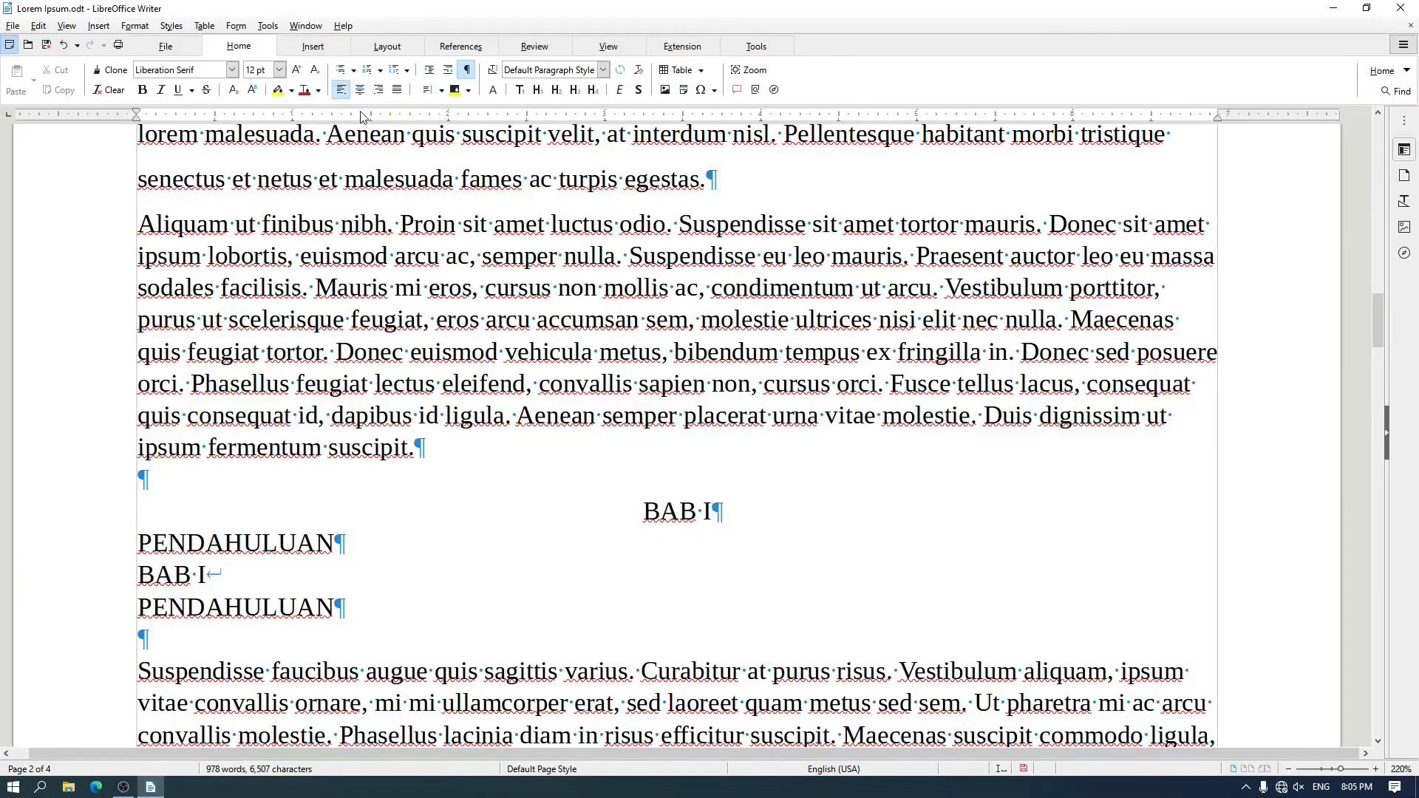
click(362, 92)
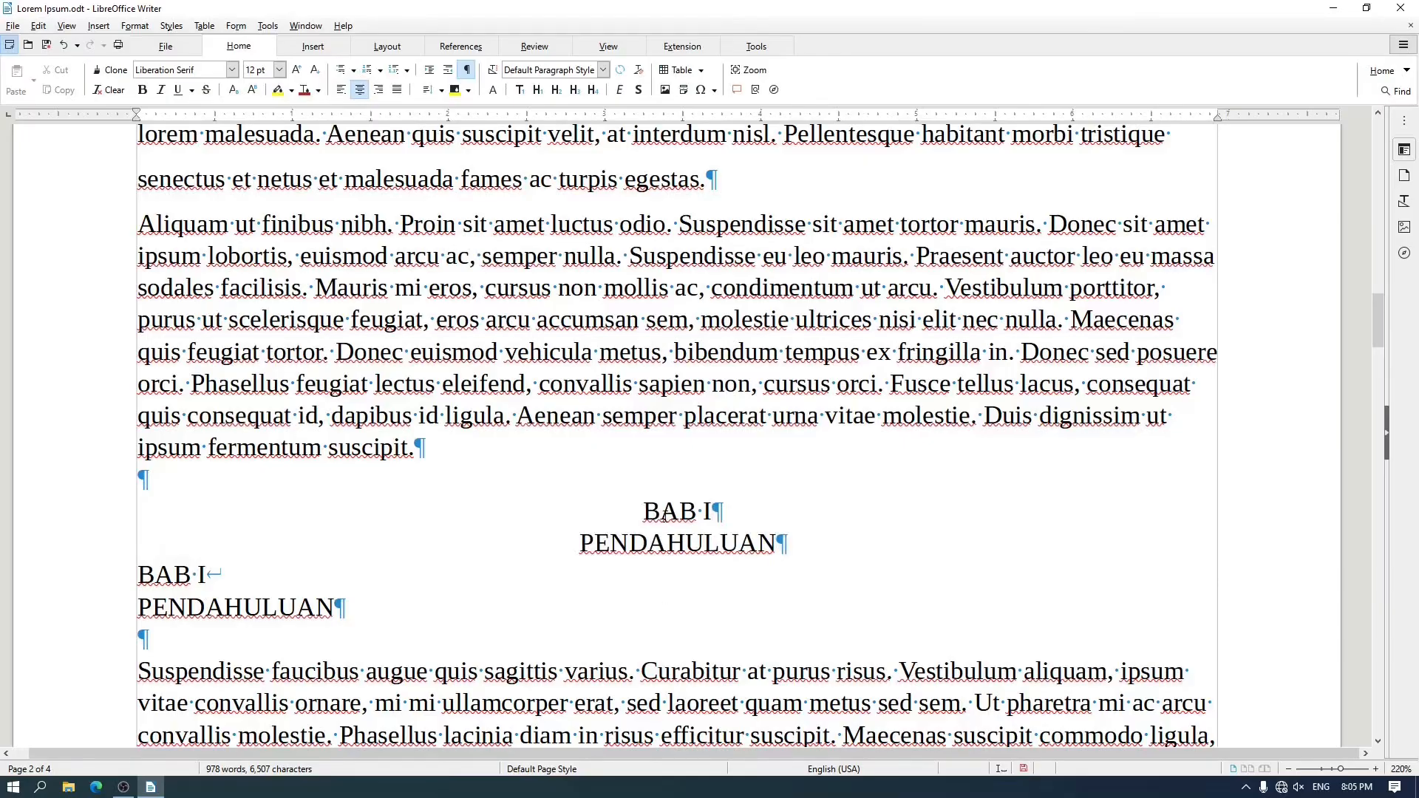
key(ctrl+z)
key(ctrl+z)
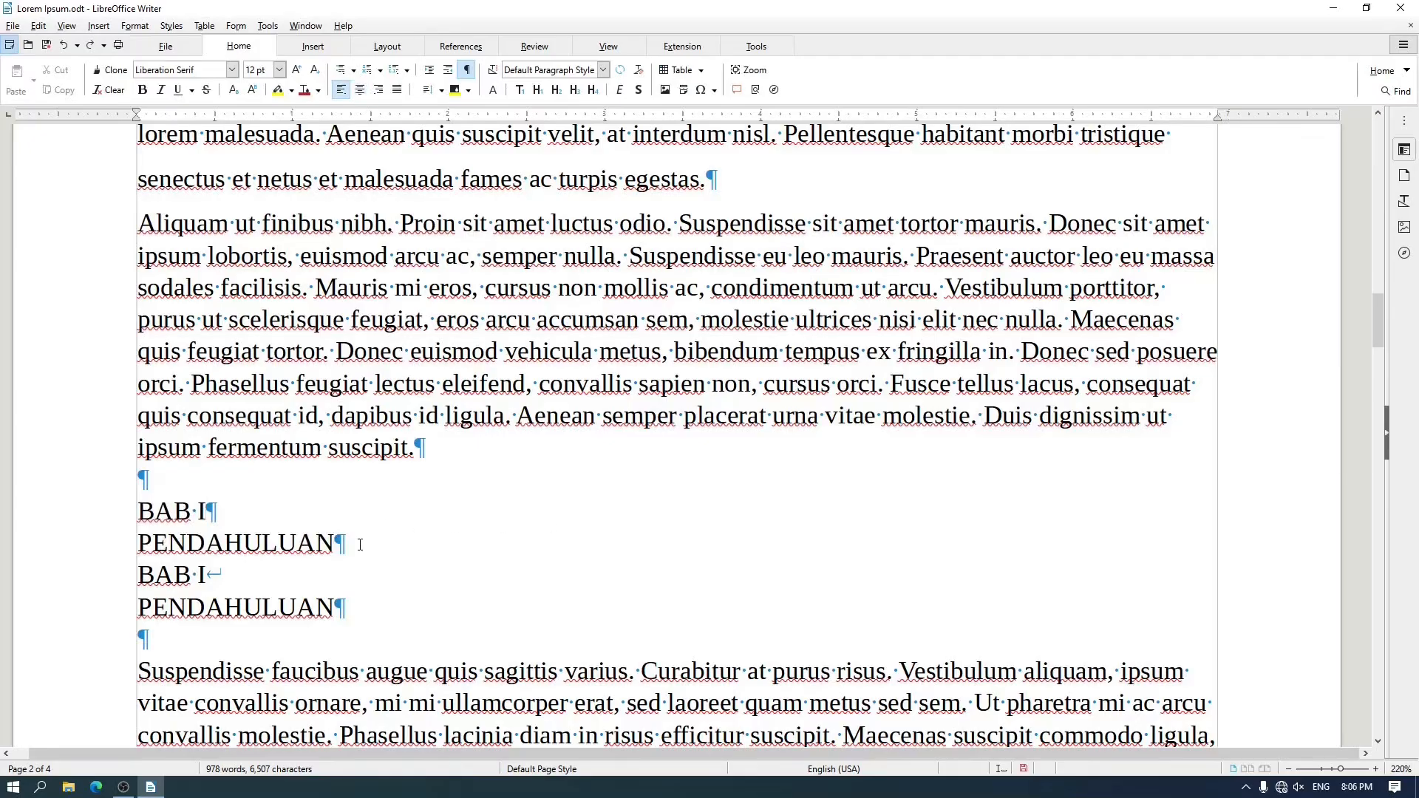
Centre the first heading's two paragraphs, "BAB I" and "PENDAHULUAN", together in one operation
drag(357, 539, 141, 512)
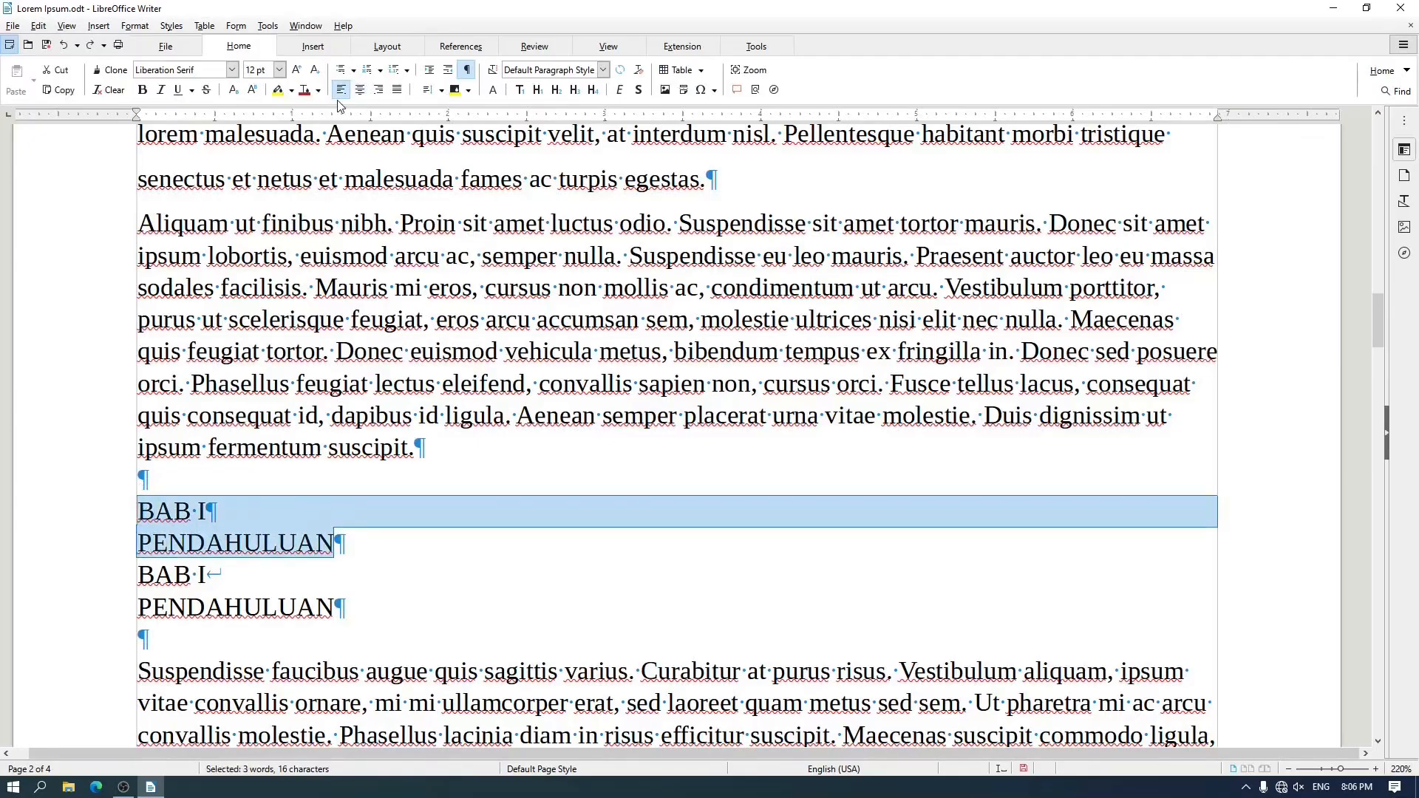
click(360, 89)
click(243, 580)
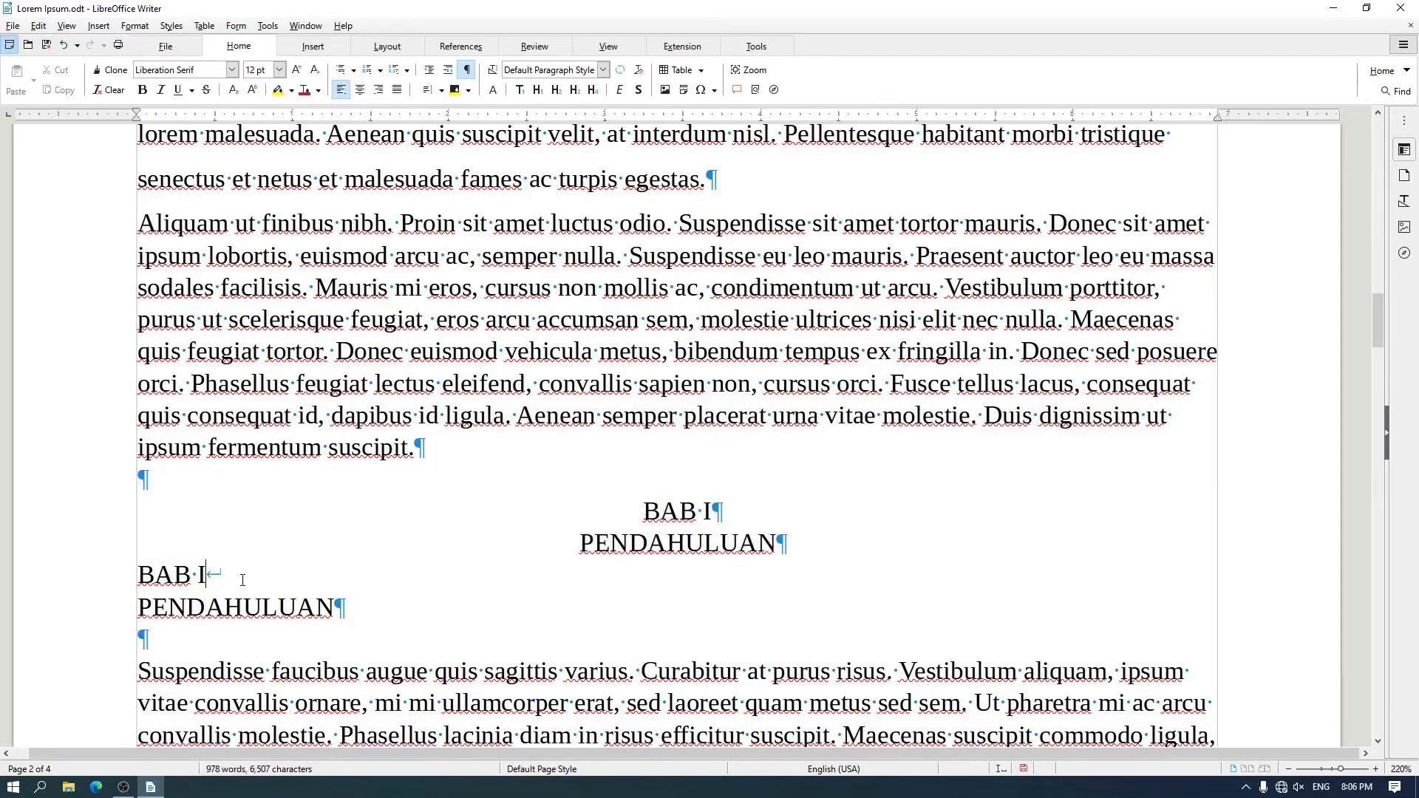
Examine the line break in the second "BAB I" / "PENDAHULUAN" heading, and centre that paragraph without selecting its text
drag(214, 576, 316, 608)
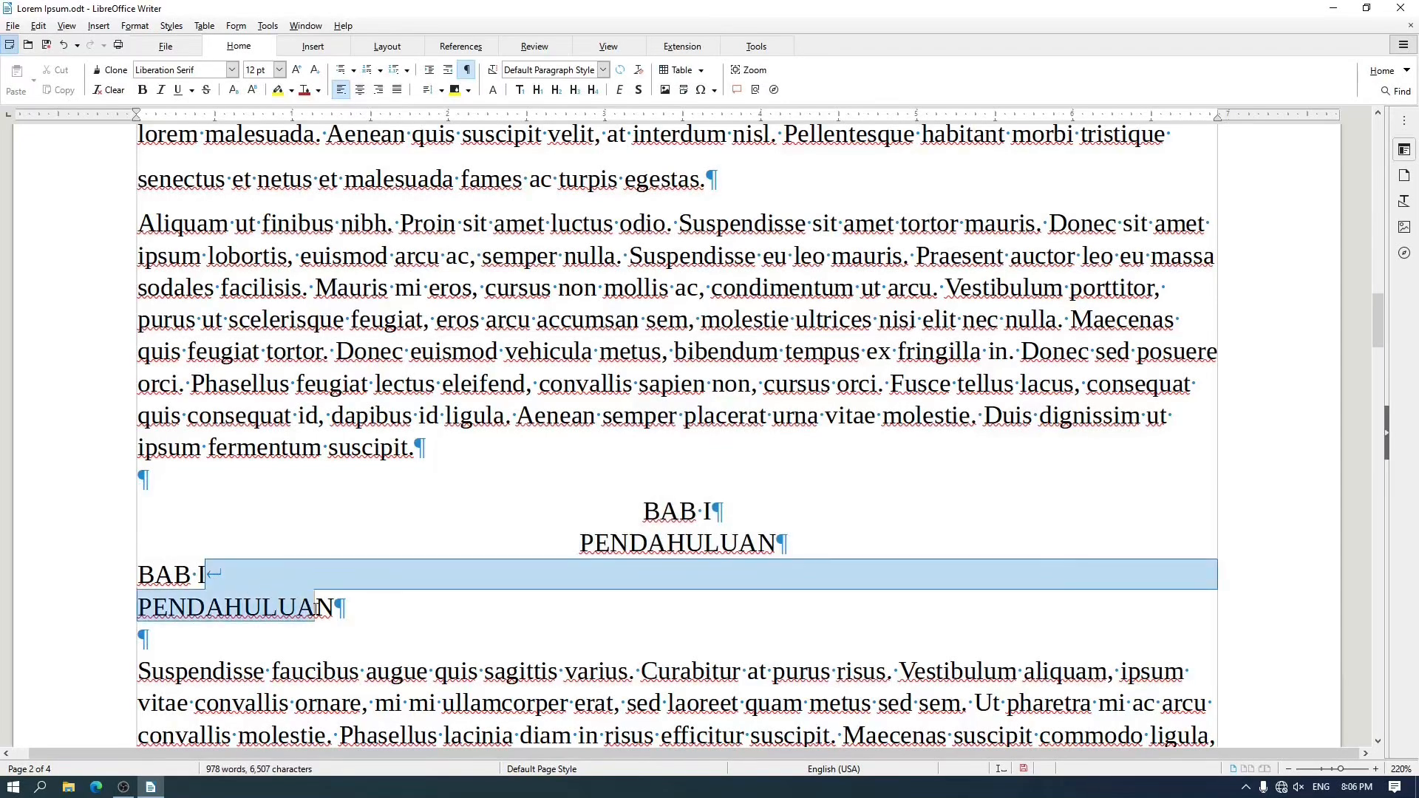
click(290, 578)
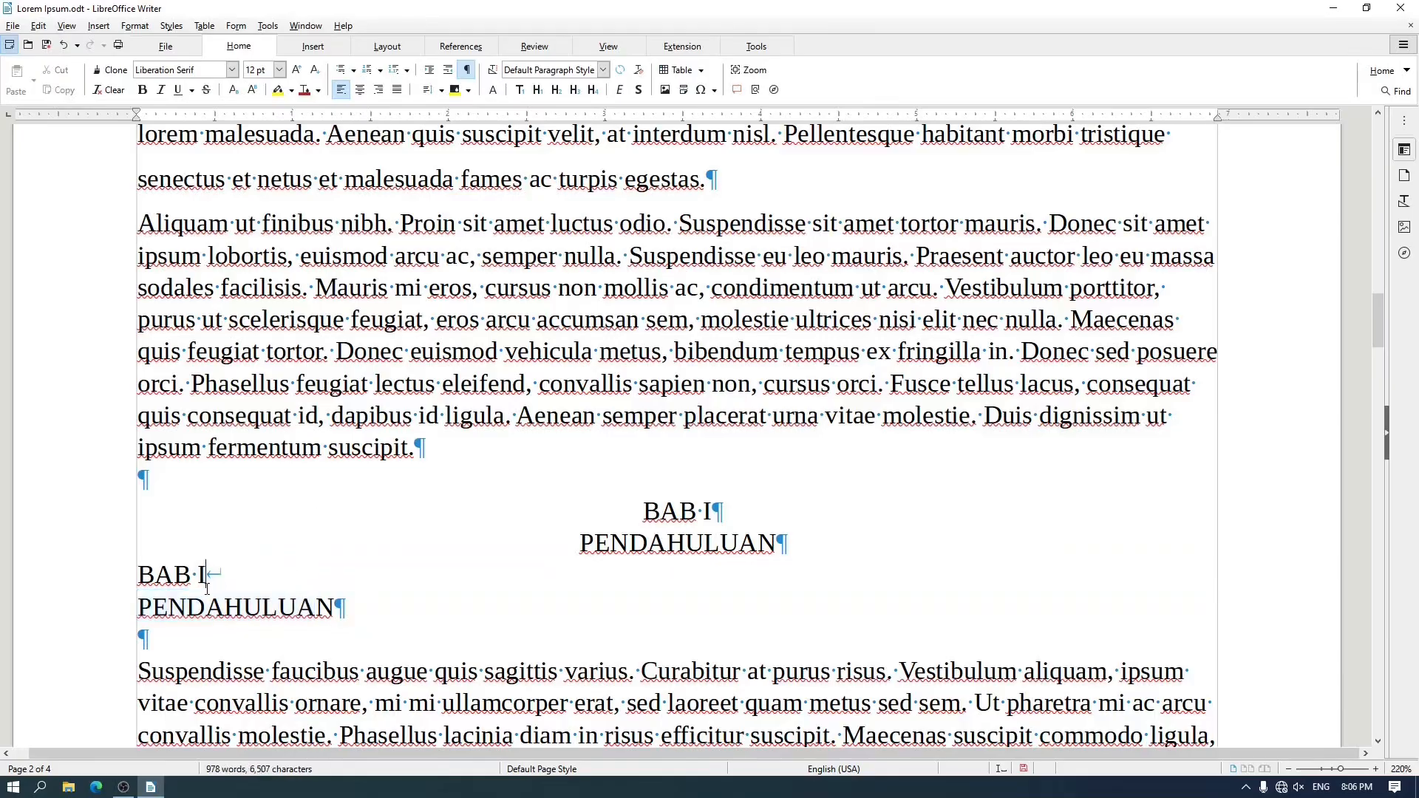
click(198, 619)
click(361, 90)
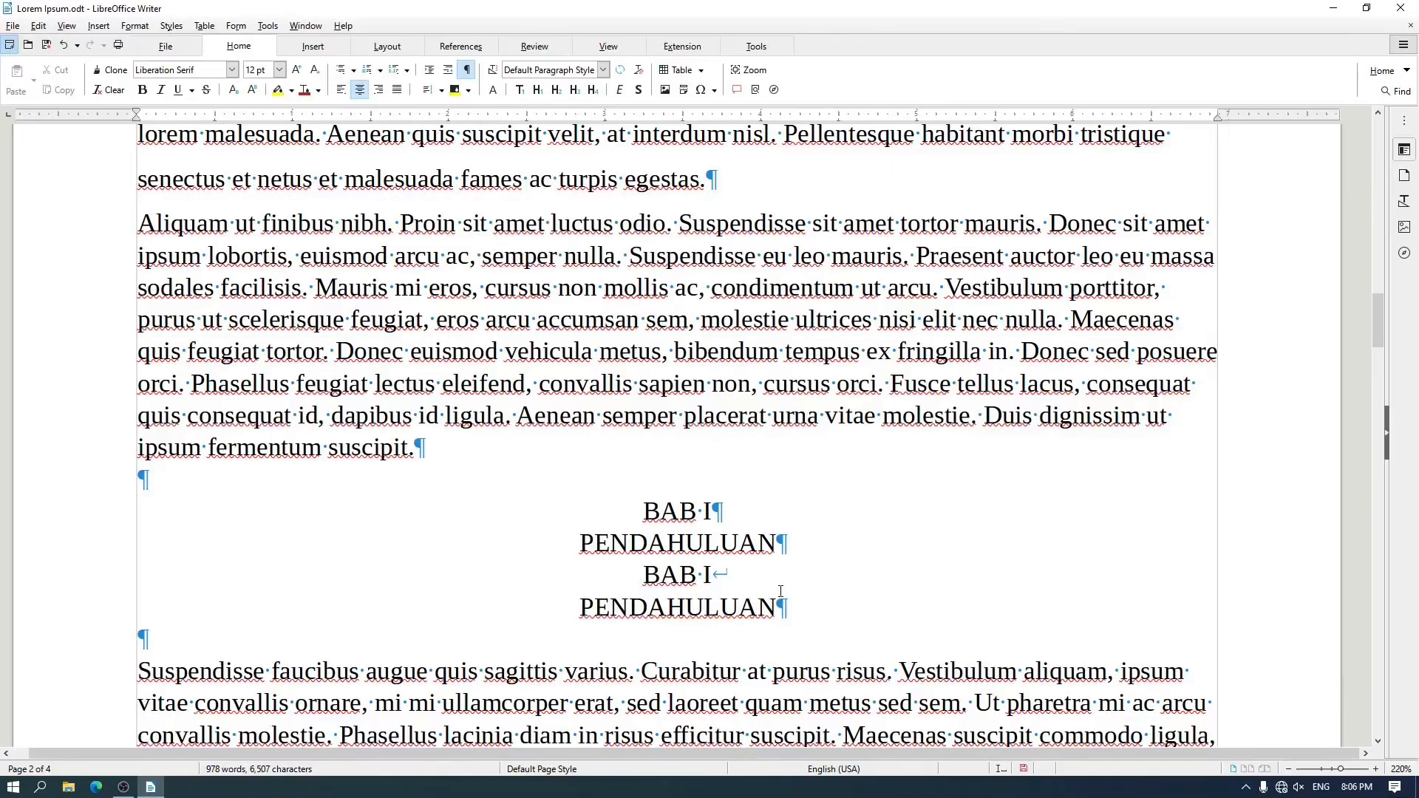
Insert line breaks inside the "Aliquam ut finibus nibh" paragraph, including before "ut arcu", "eros arcu", "nulla" and "euismod"
drag(414, 448, 247, 223)
scroll(440, 312, up, 2)
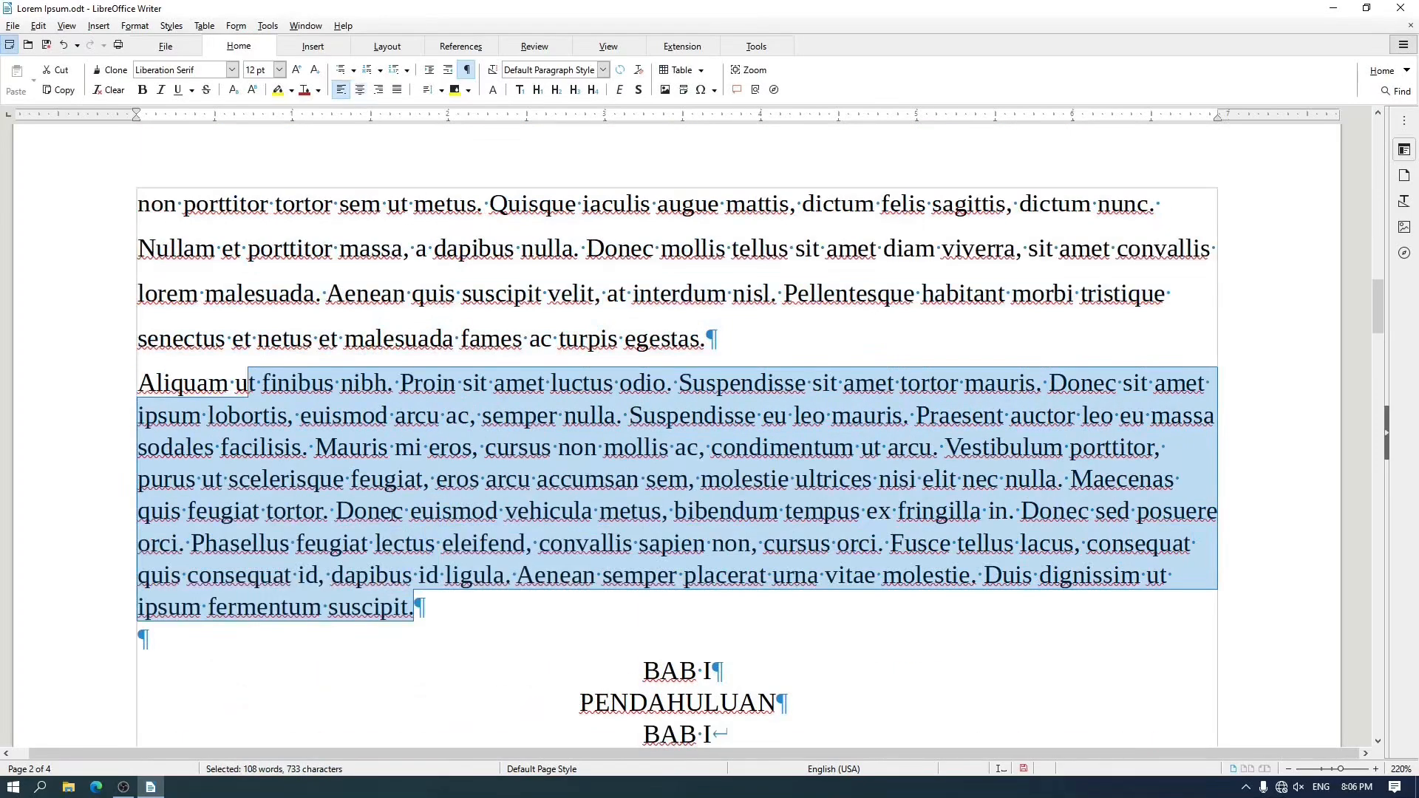
scroll(392, 517, up, 1)
scroll(391, 515, down, 3)
scroll(391, 513, up, 3)
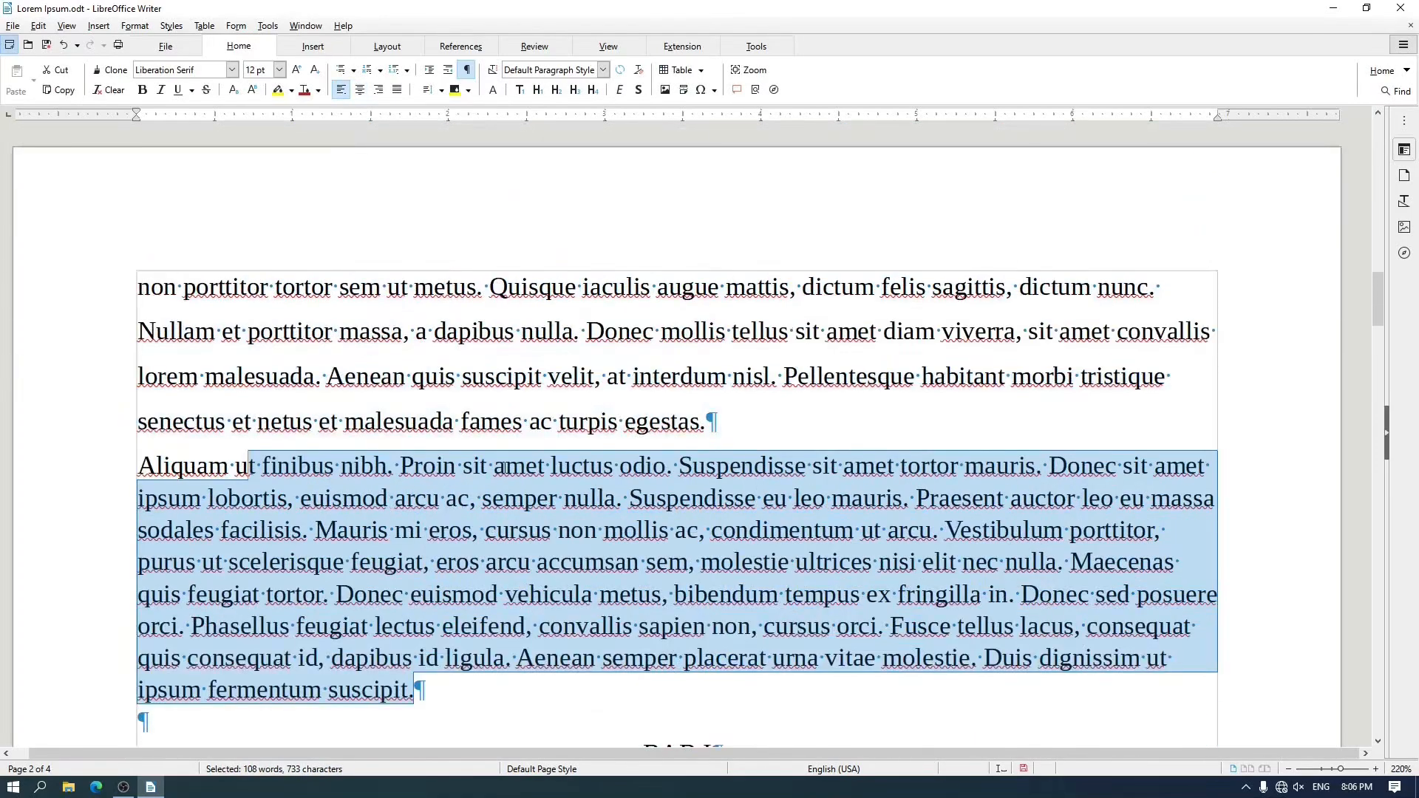
click(877, 513)
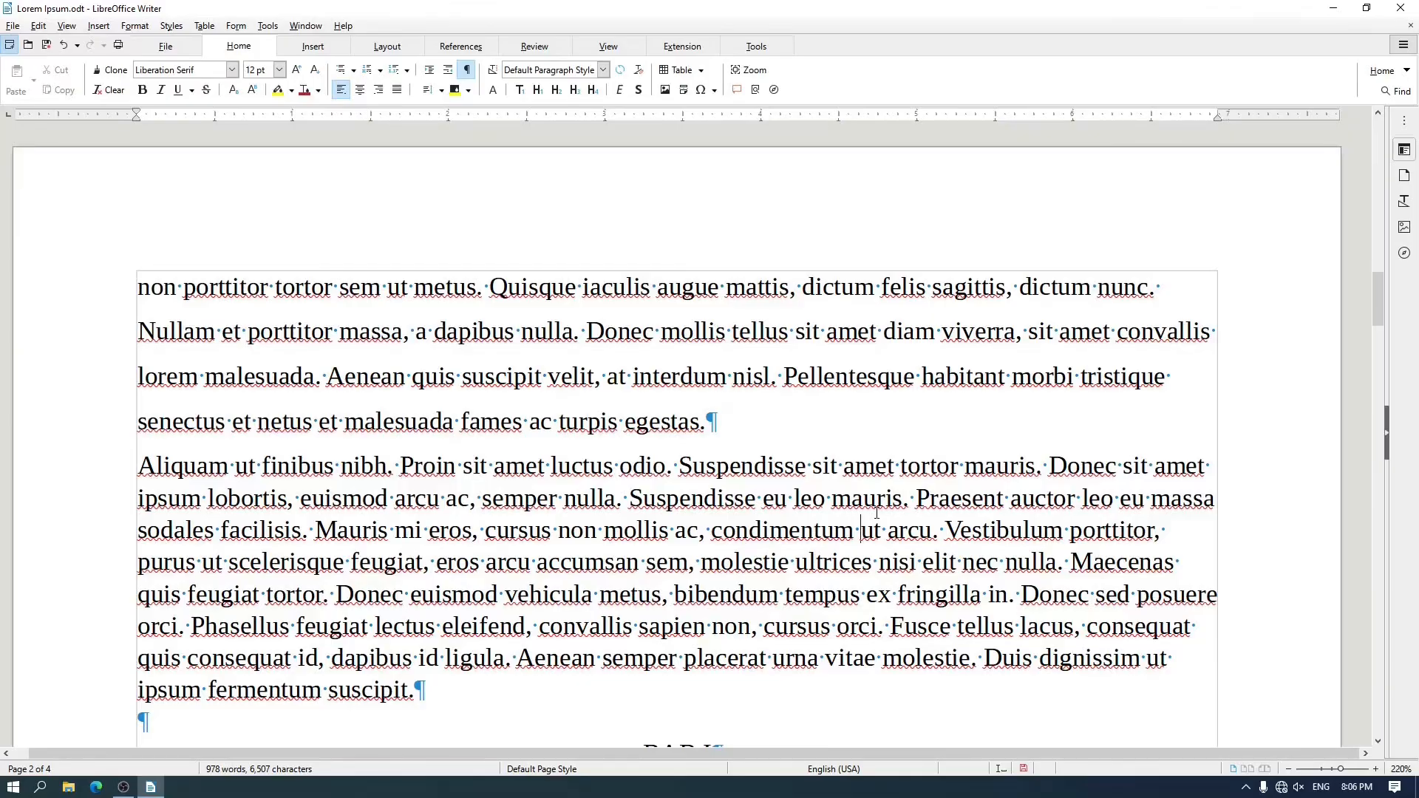
key(shift+Return)
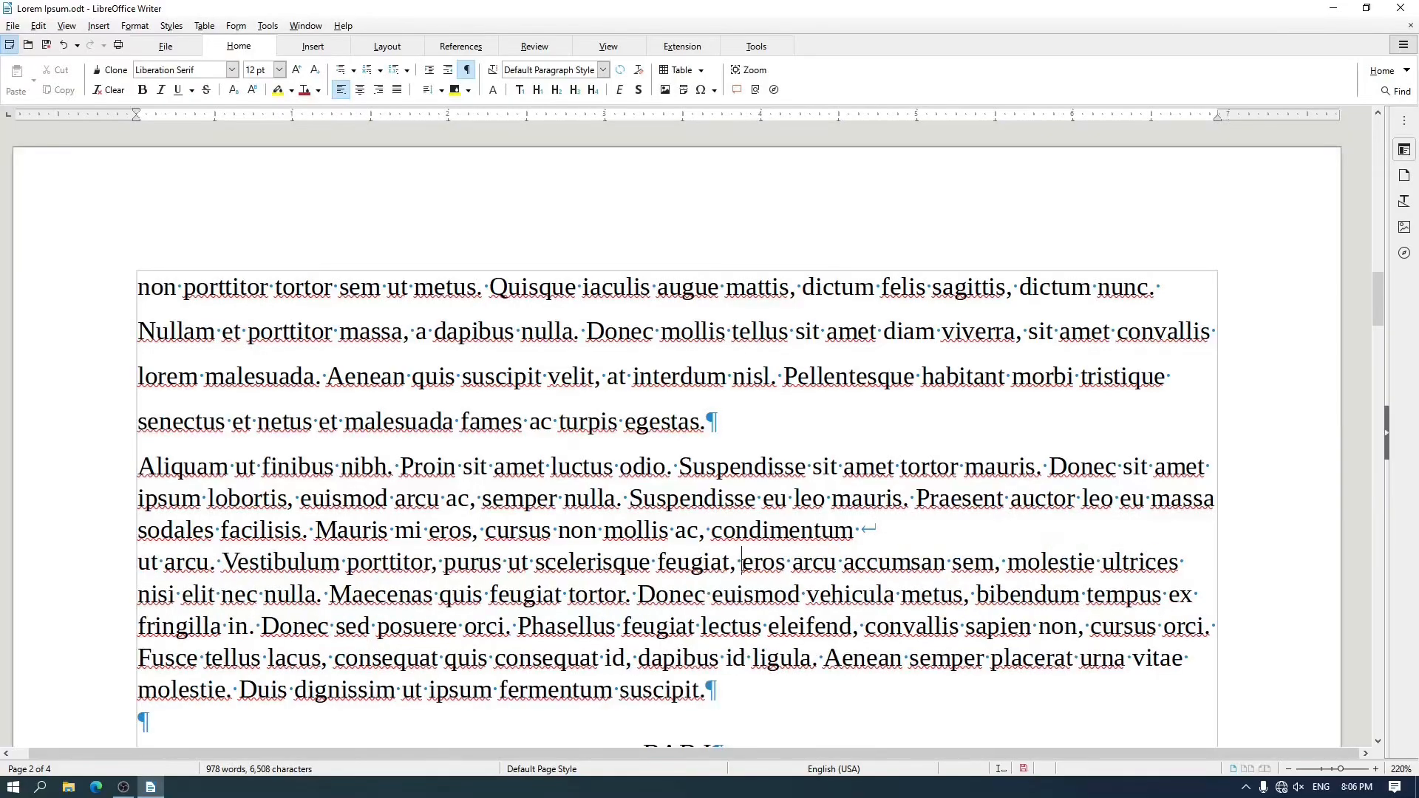
key(shift+Return)
key(shift+Return)
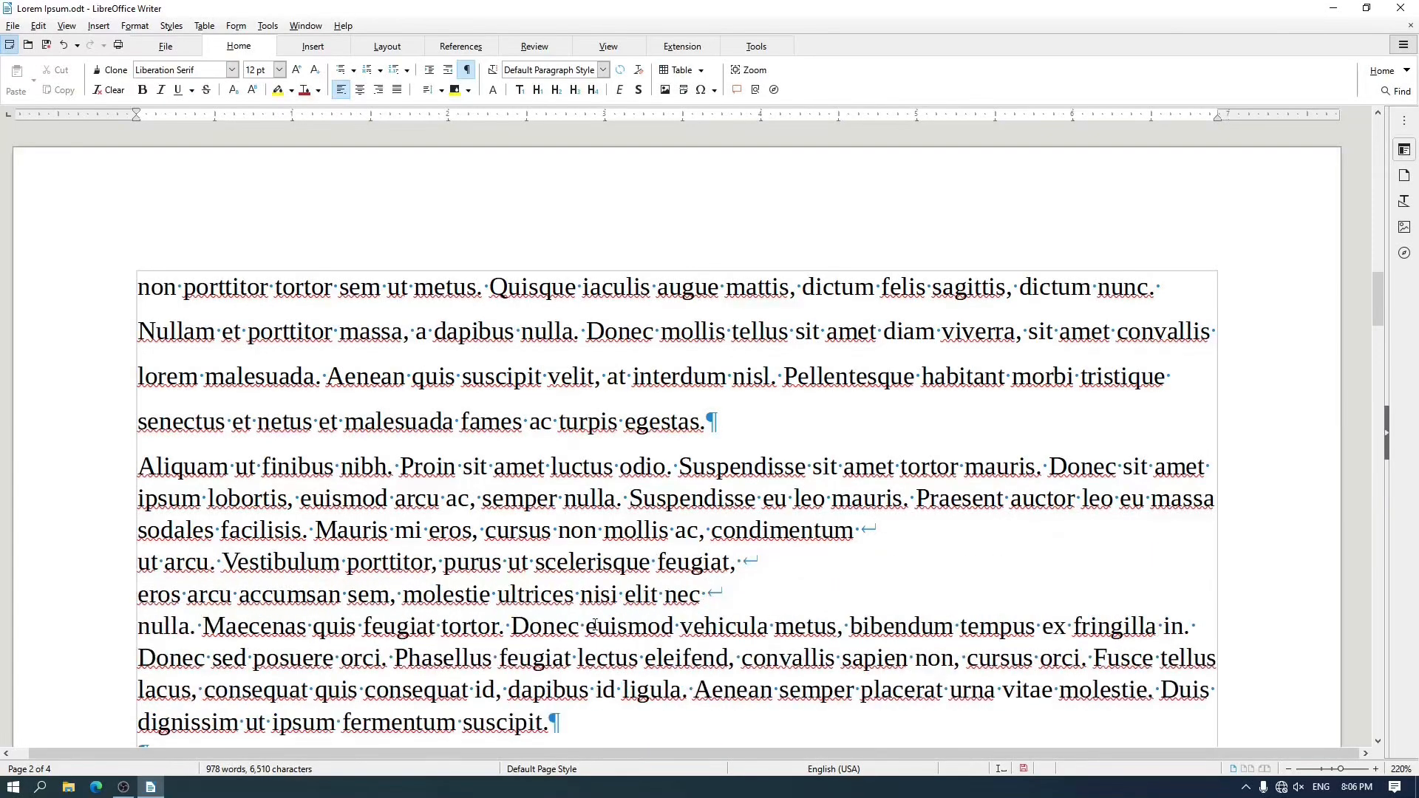
click(590, 625)
key(shift+Return)
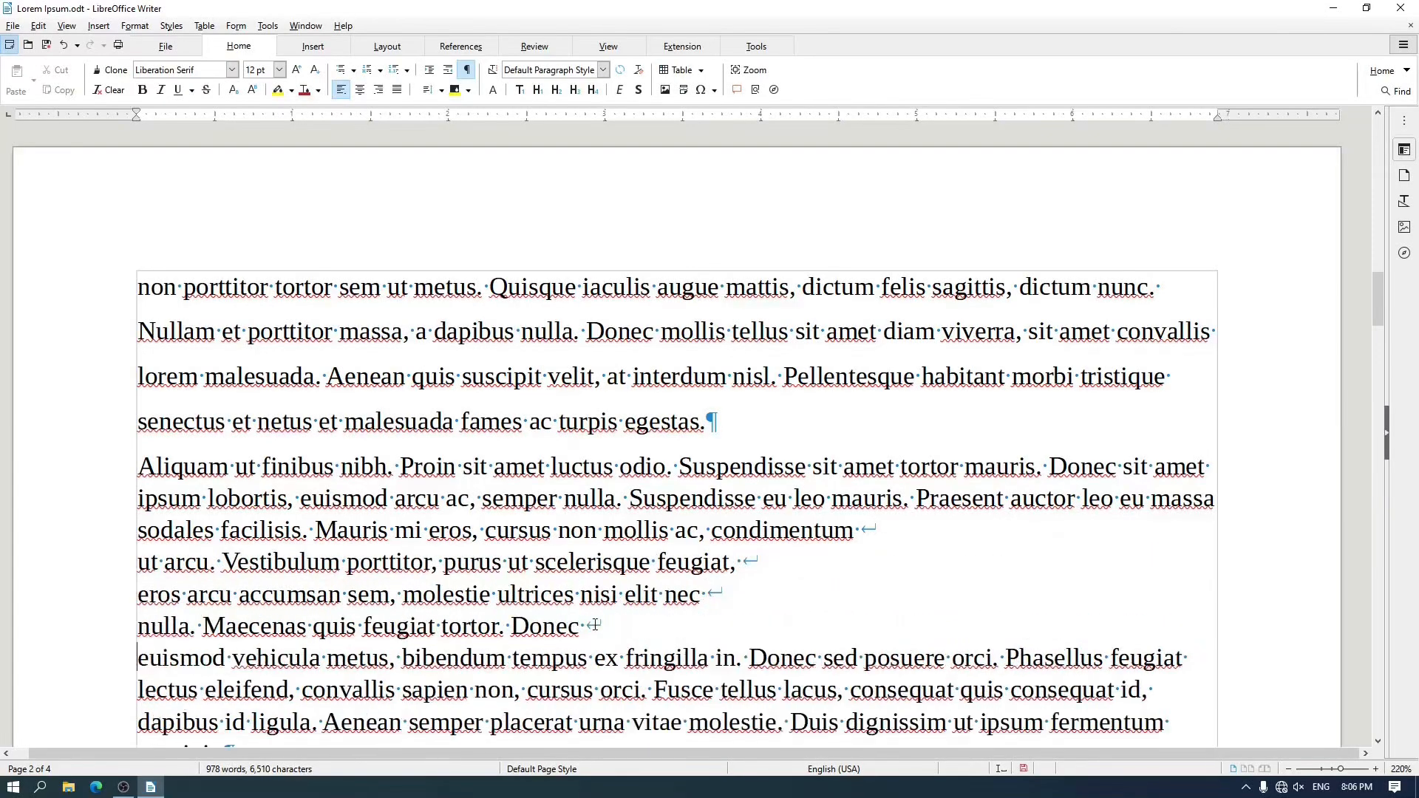
click(515, 658)
Add a paragraph "Nama daftar kelompok" on page 2, above the paragraph starting "Fusce scelerisque justo"
key(Page_Down)
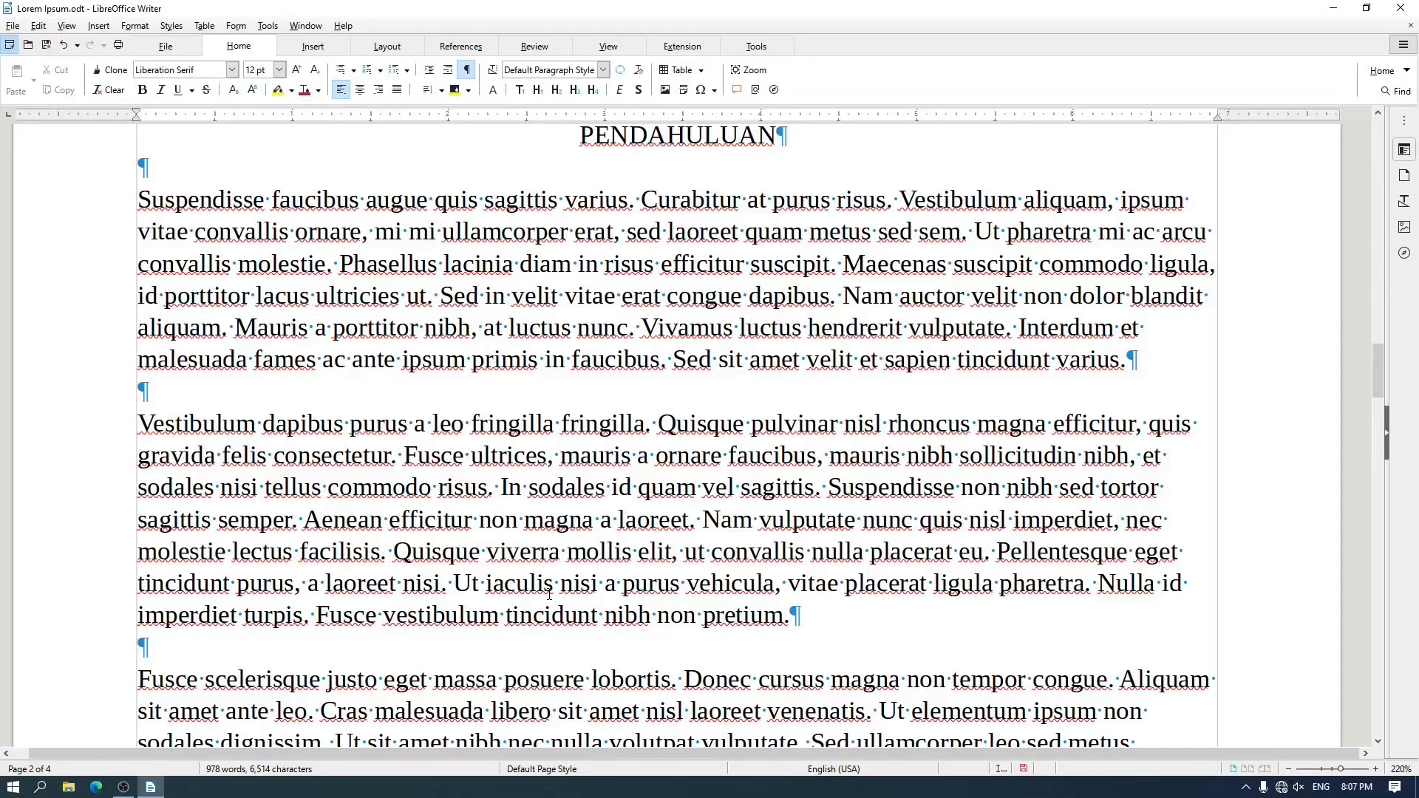
key(Return)
key(Return)
key(Up)
text(Nama daftar kelompok)
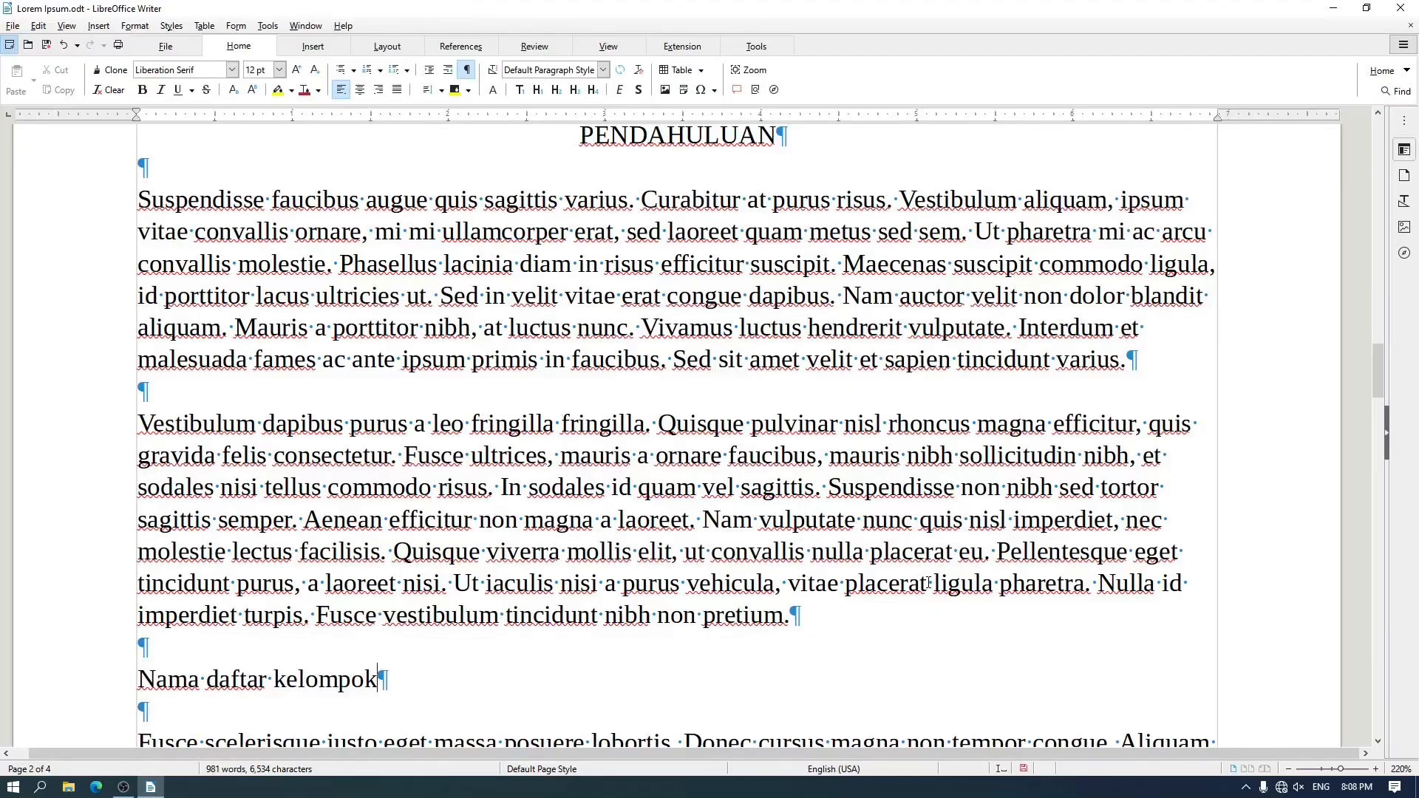
Add the first group member below the list title after a line break, entering a name, a tab and a sample number
key(shift+Return)
text(Andi)
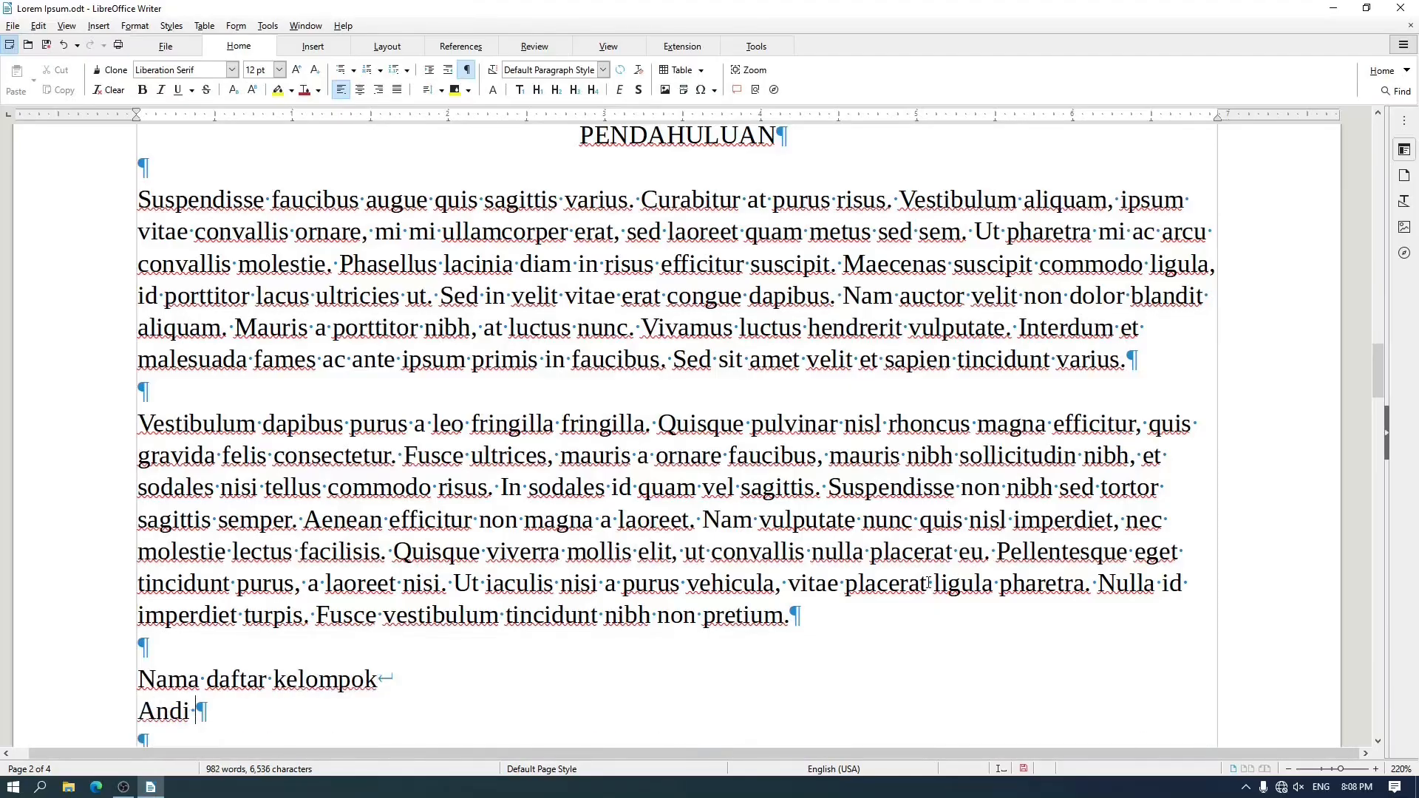
key(Tab)
text(lfjalkdjf)
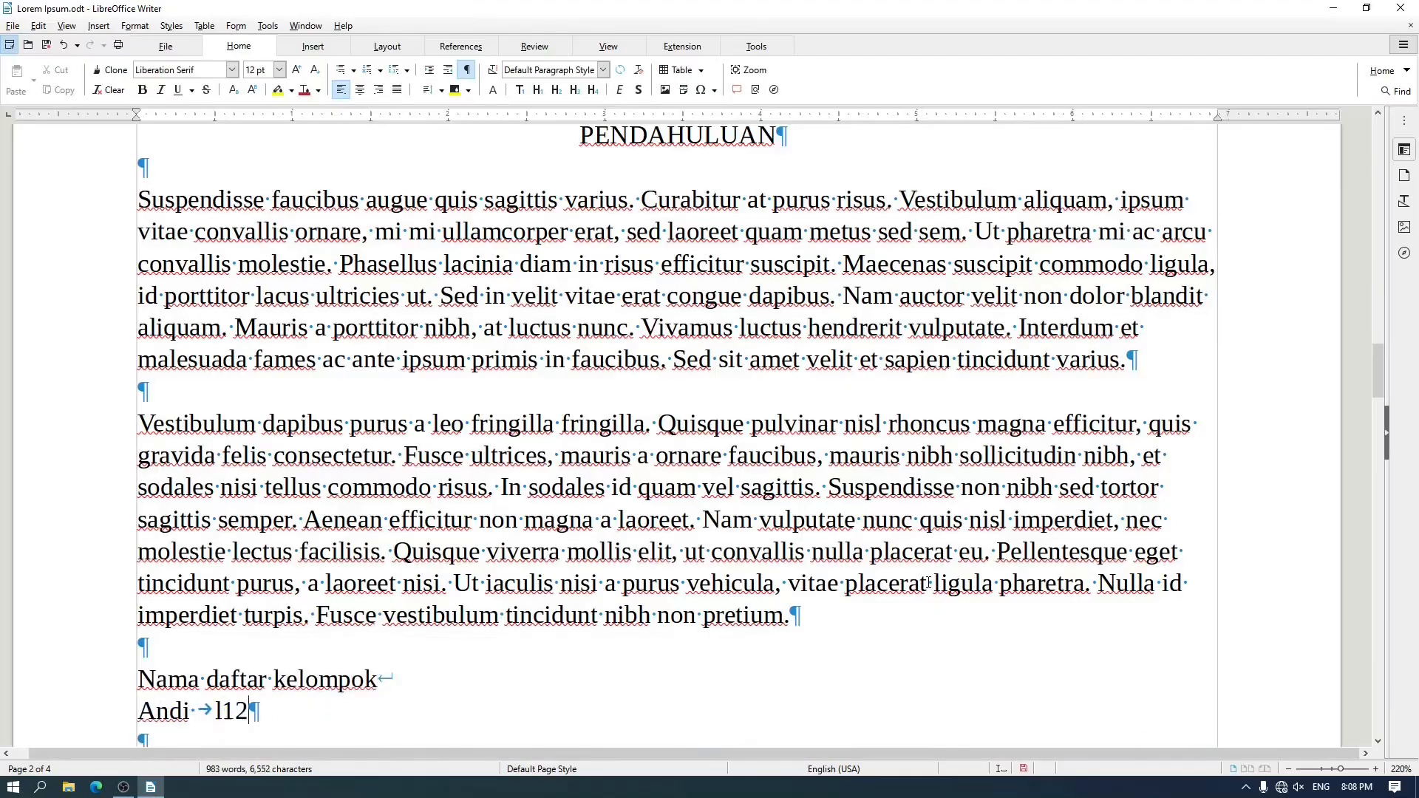
key(BackSpace)
key(BackSpace)
key(BackSpace)
text(13123123123)
Add a second group member after another line break, with the name and a sample number separated by a tab
key(shift+Return)
text(Budi)
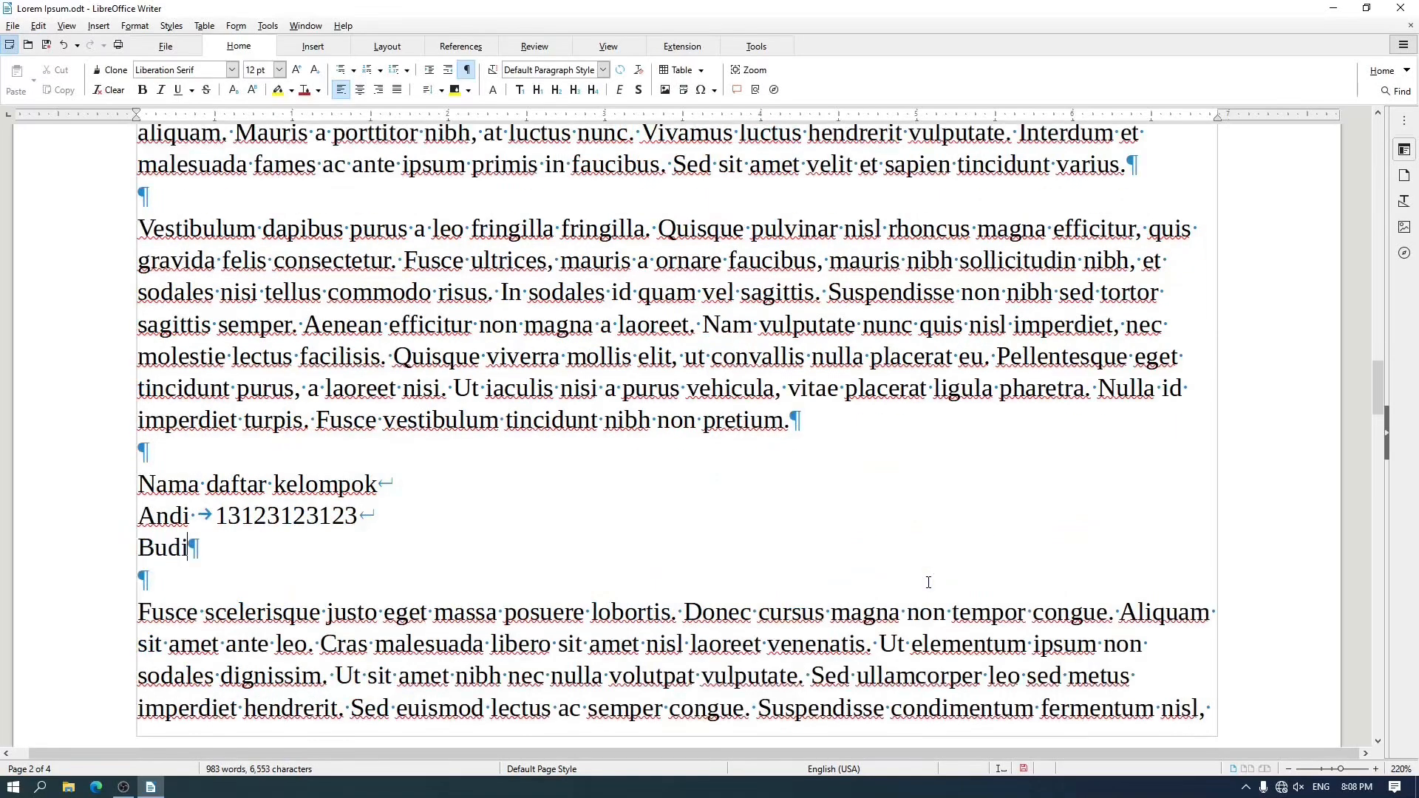
key(Tab)
text(12312313123)
Try centre and right alignment on the "Nama daftar kelompok" paragraph and return it to left alignment
click(139, 482)
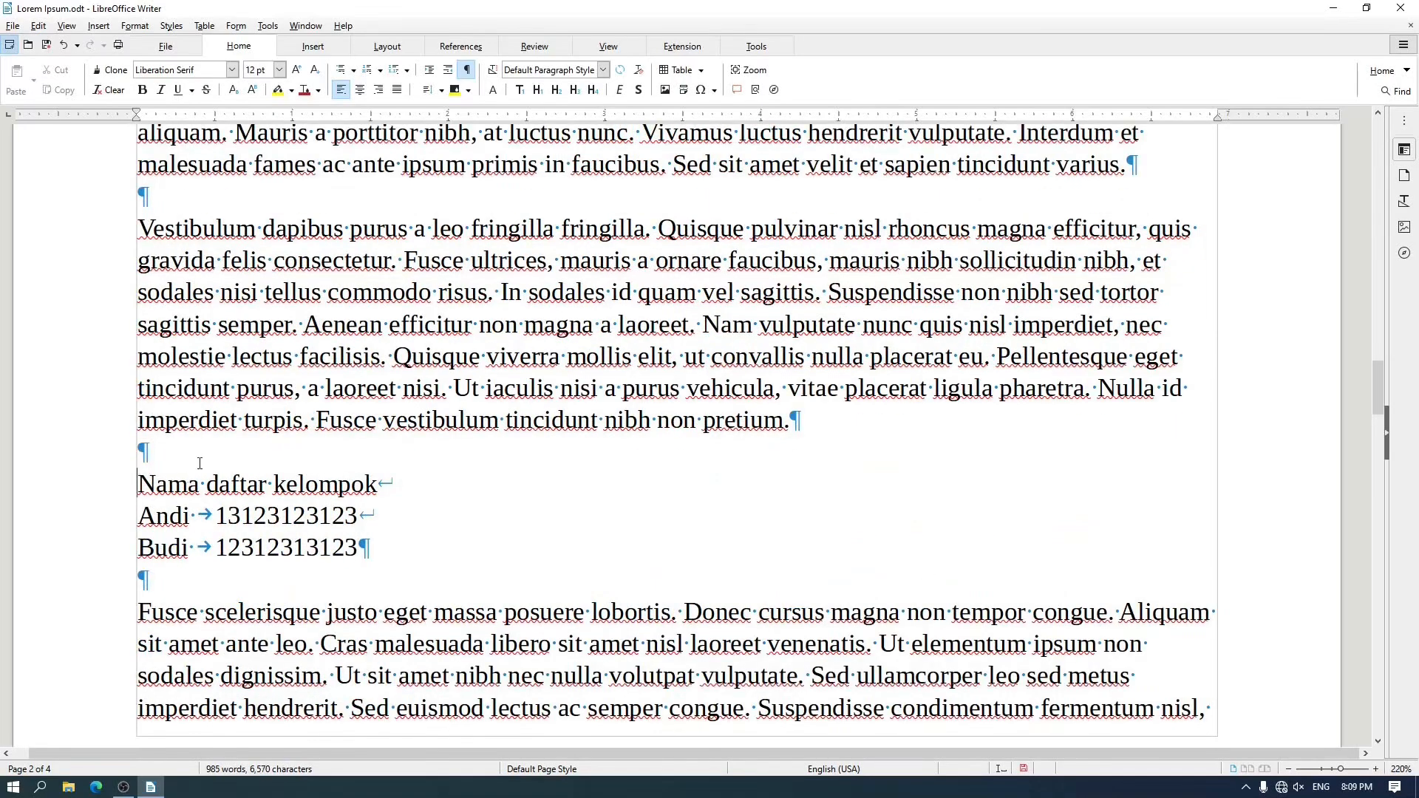
click(368, 91)
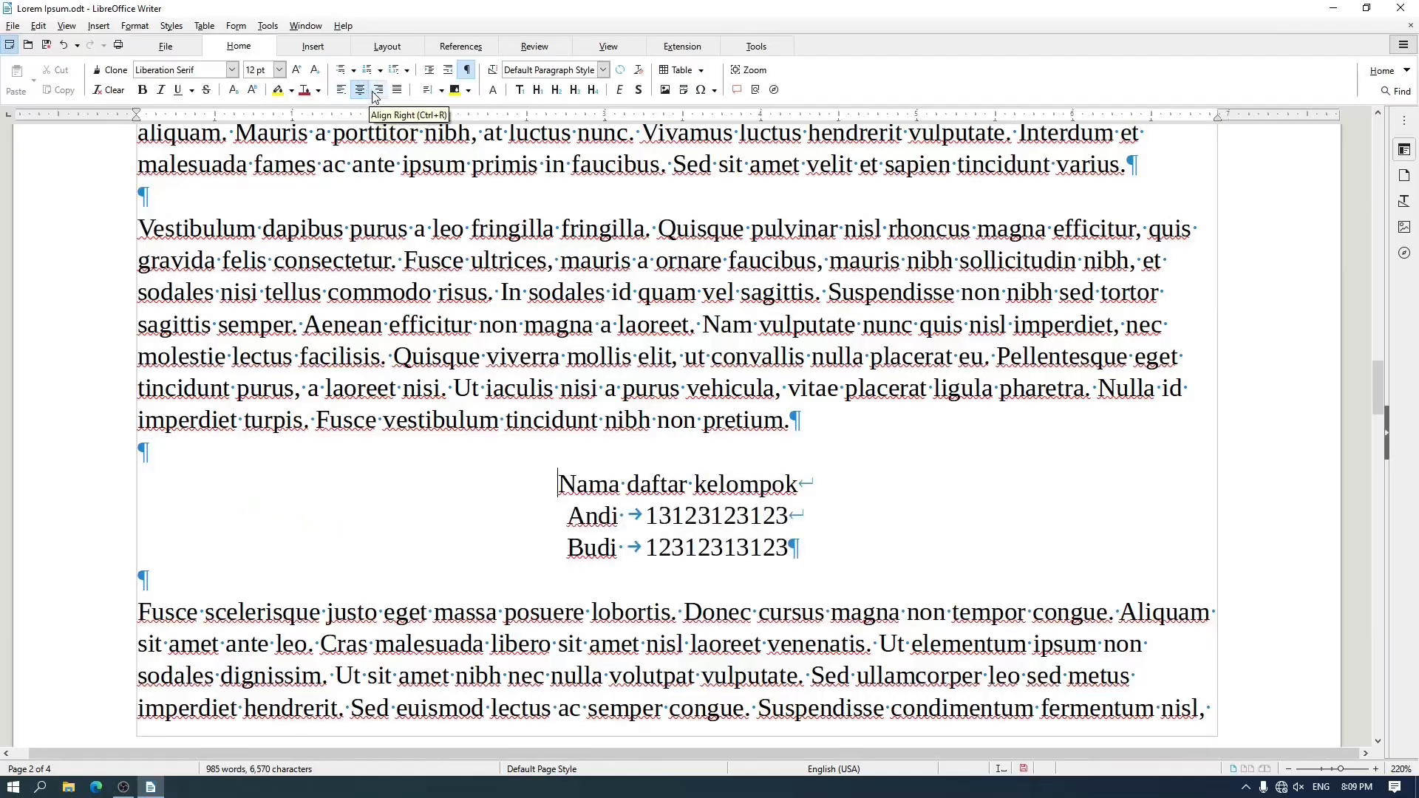
click(376, 92)
click(341, 90)
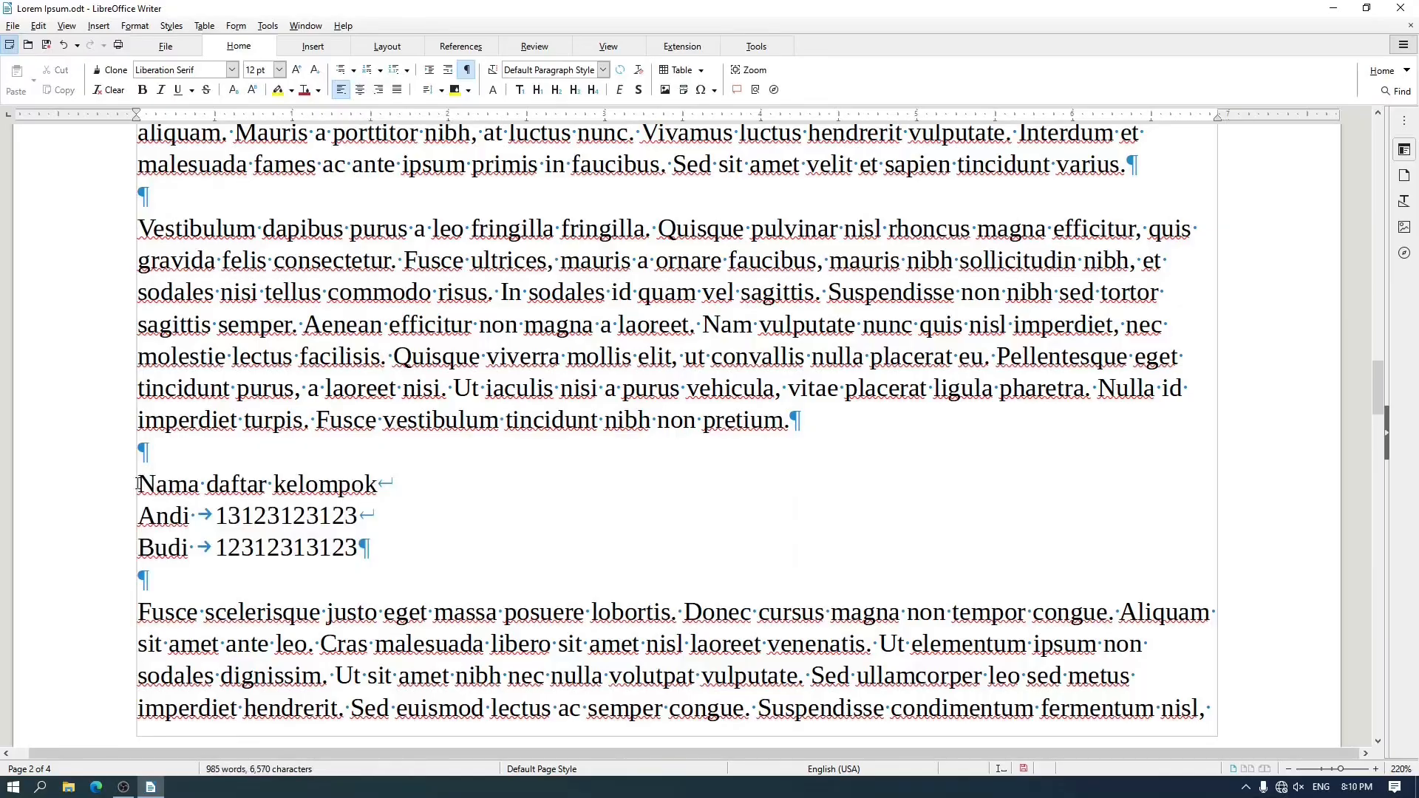
Indent the whole "Nama daftar kelompok" paragraph, including both member lines, to about 0.9 inch from the left margin
drag(139, 484, 359, 547)
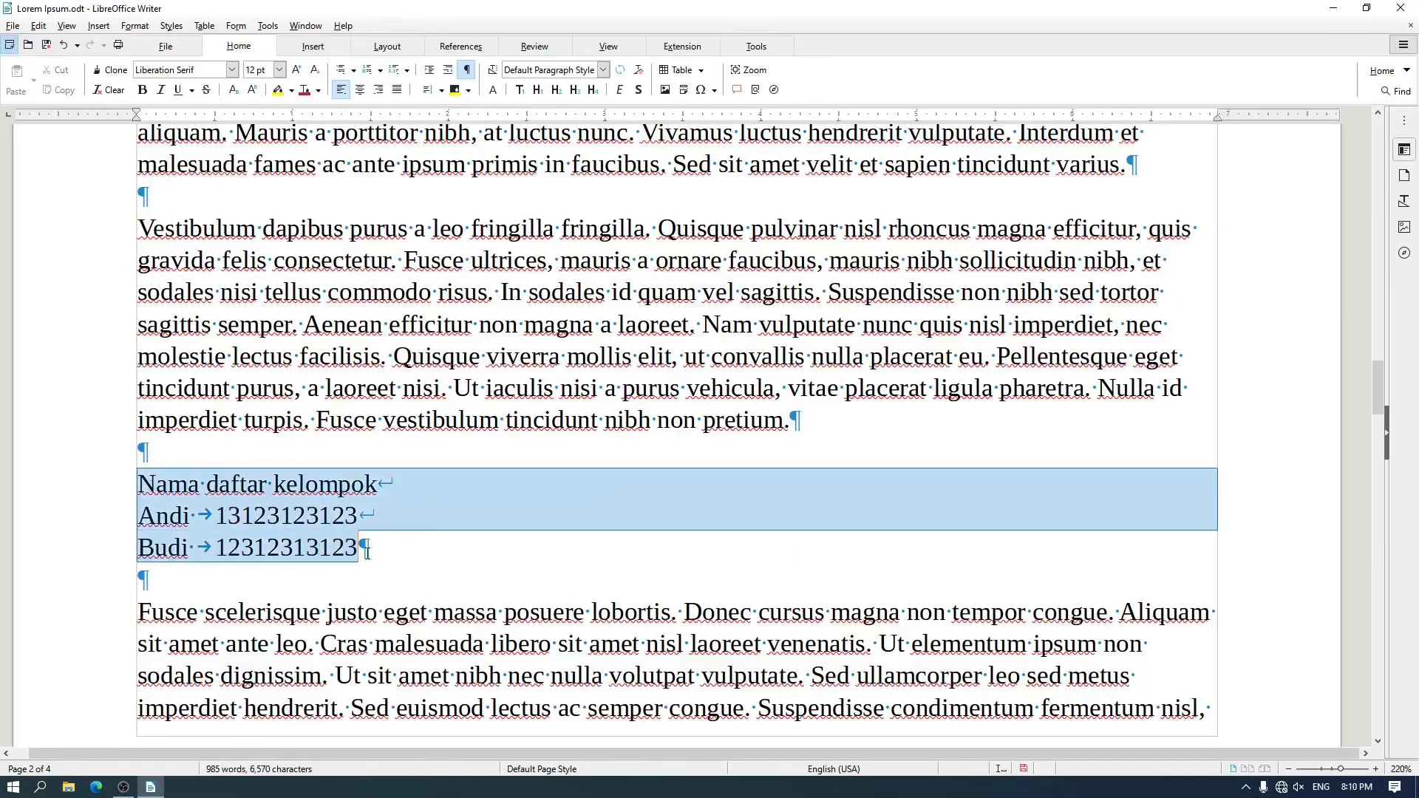
click(210, 508)
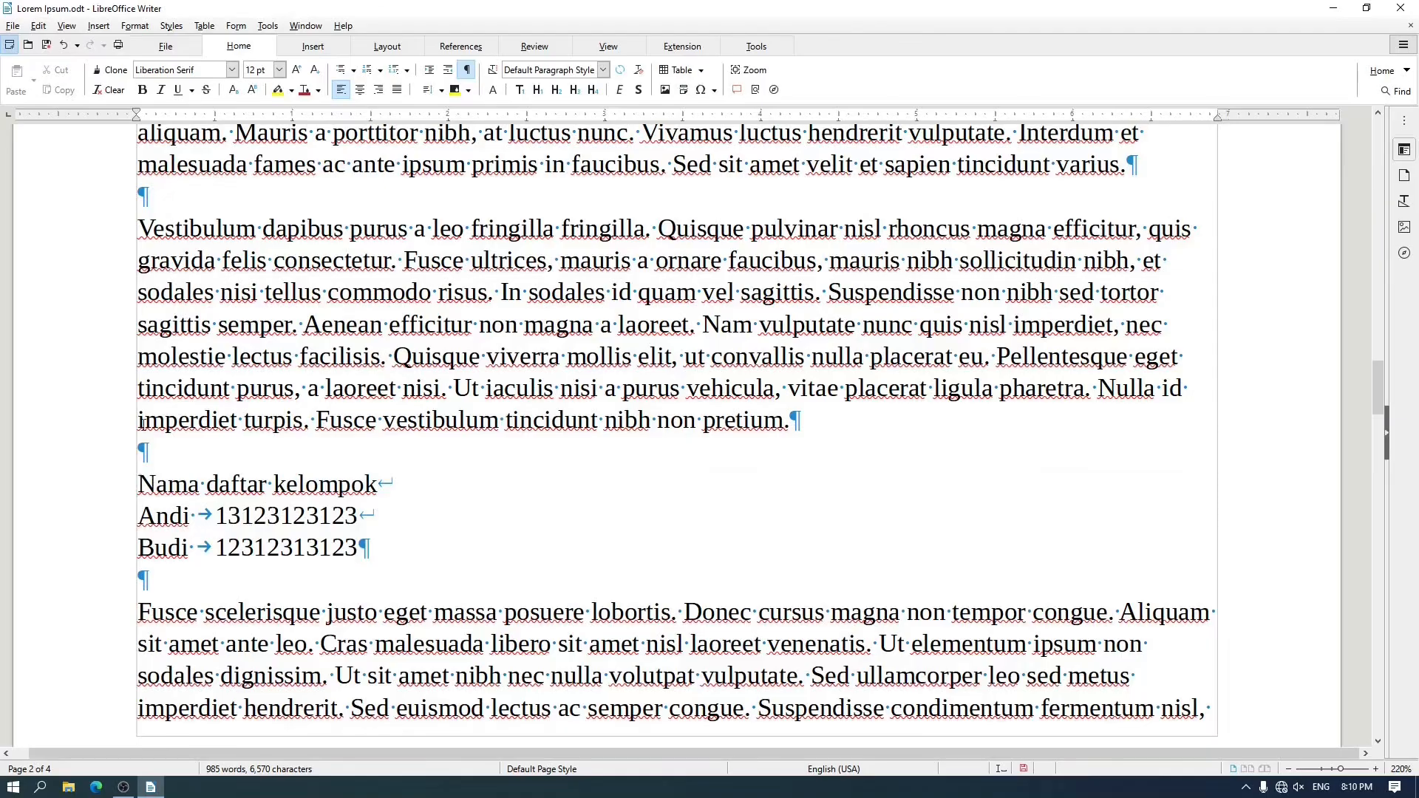
drag(139, 122, 368, 122)
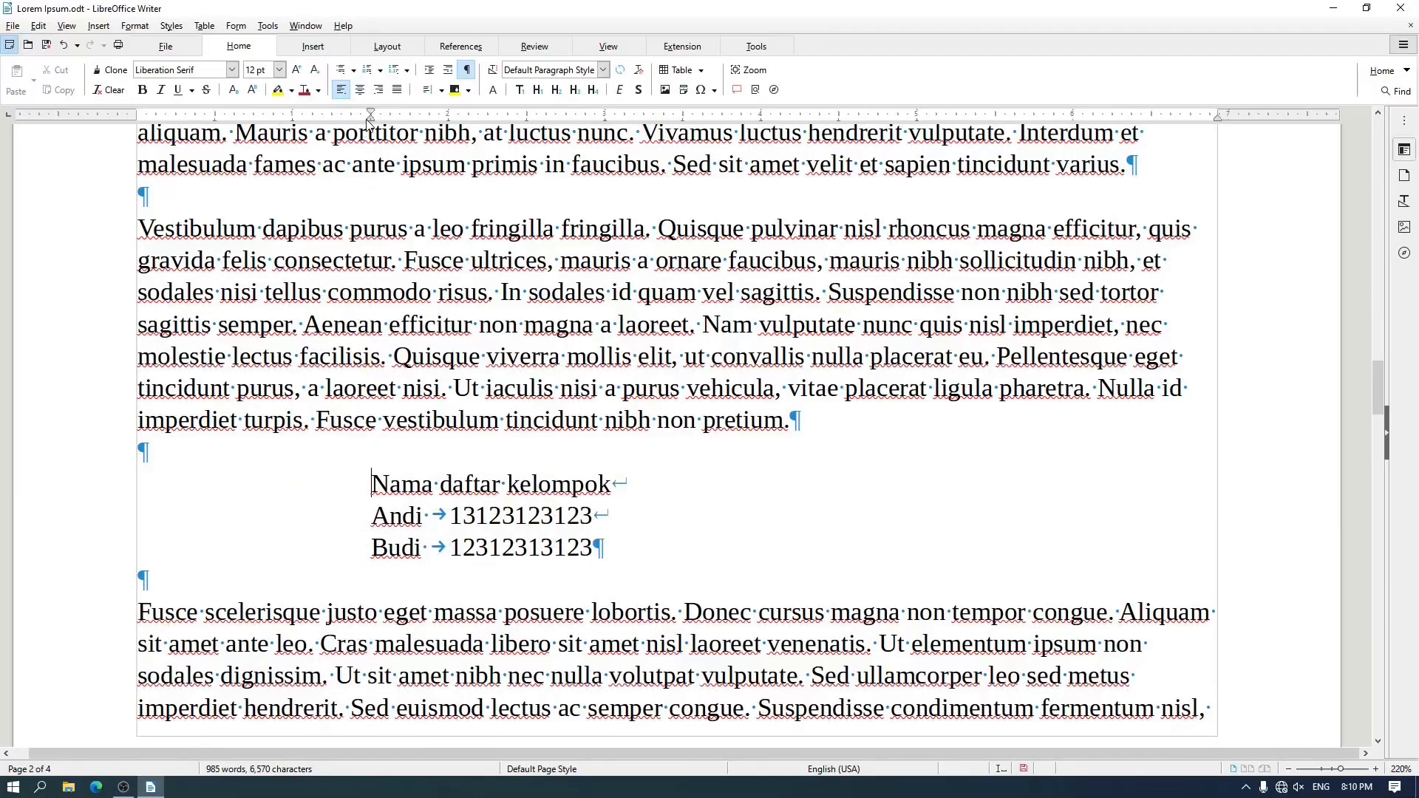
key(ctrl+z)
Replace the two line breaks in the group list with paragraph breaks, after the title and after the first member
click(540, 507)
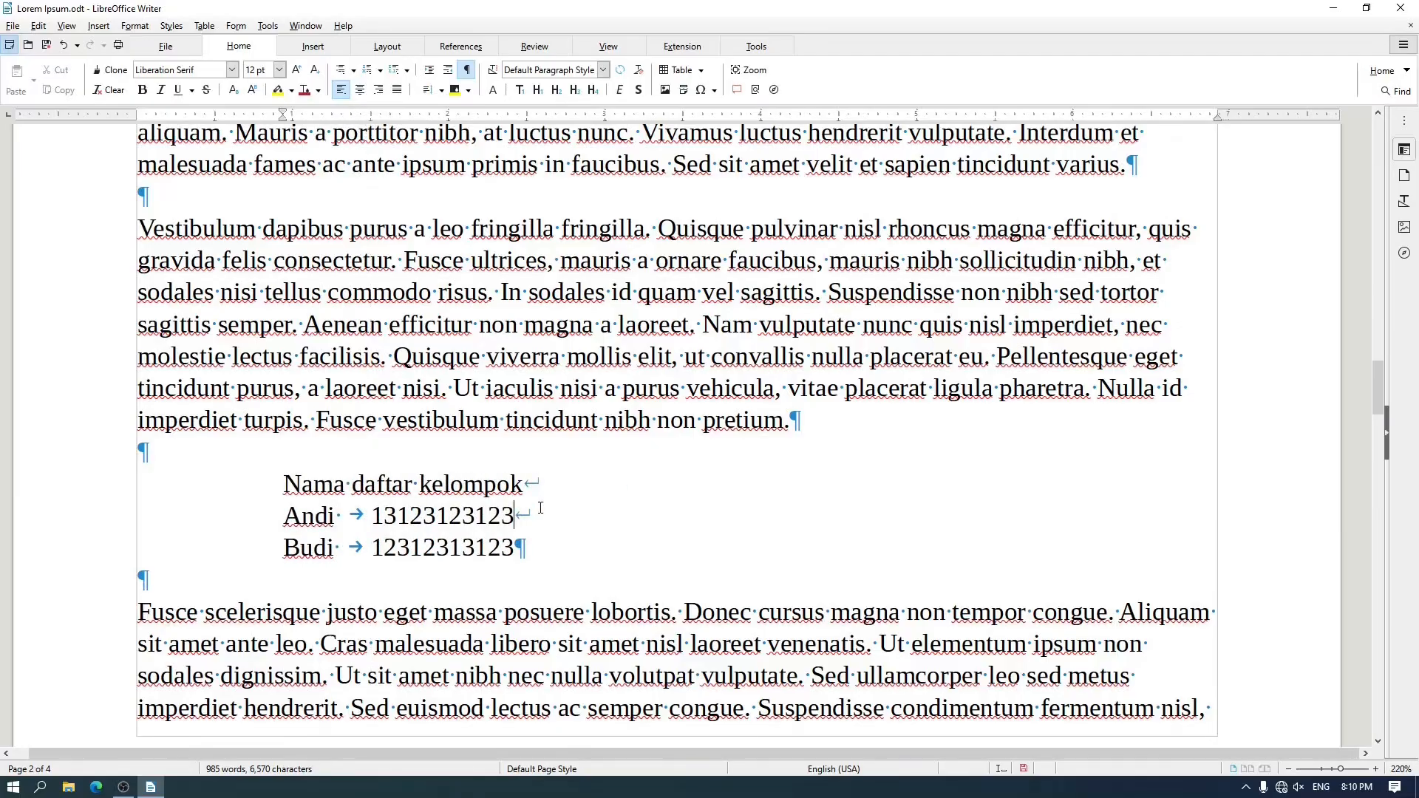
key(Delete)
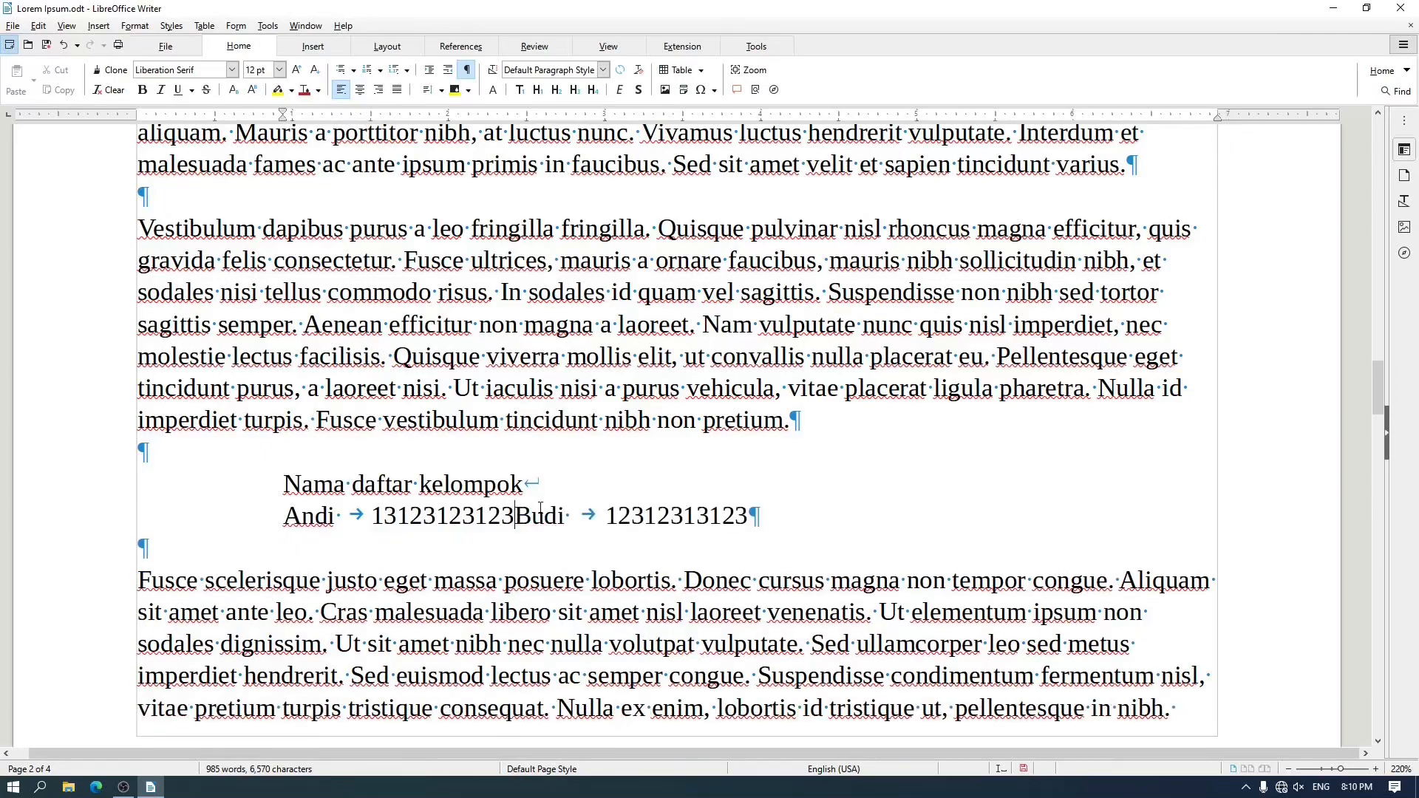
key(Up)
key(Delete)
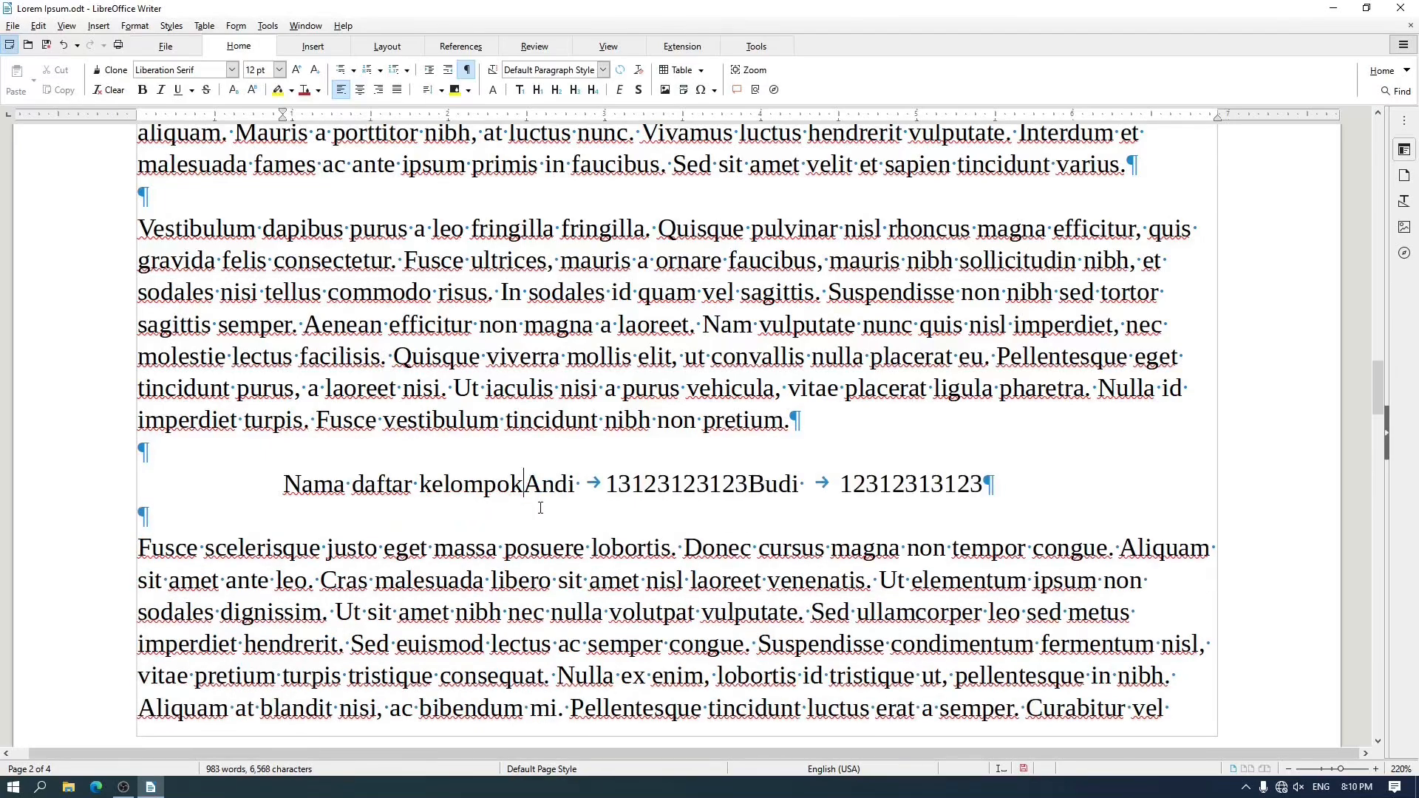
key(Return)
key(Right)
key(End)
key(Return)
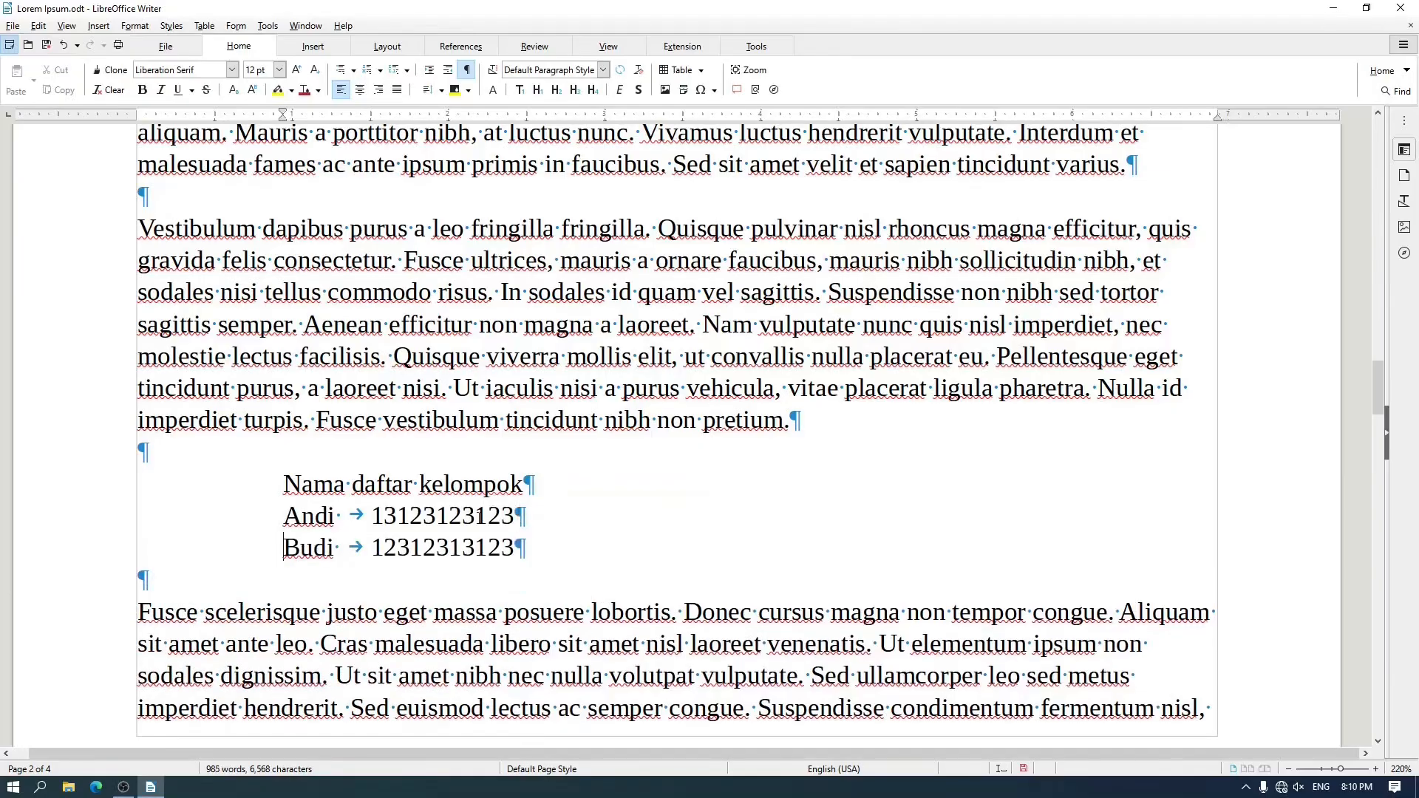
Indent the list paragraphs individually: the title about 1.4 inches, the first member about 3.25 inches and the second member 1.625 inches
key(Up)
key(Up)
mouse_move(283, 117)
mouse_down()
mouse_move(224, 117)
mouse_move(499, 118)
mouse_move(679, 148)
mouse_move(352, 152)
mouse_up()
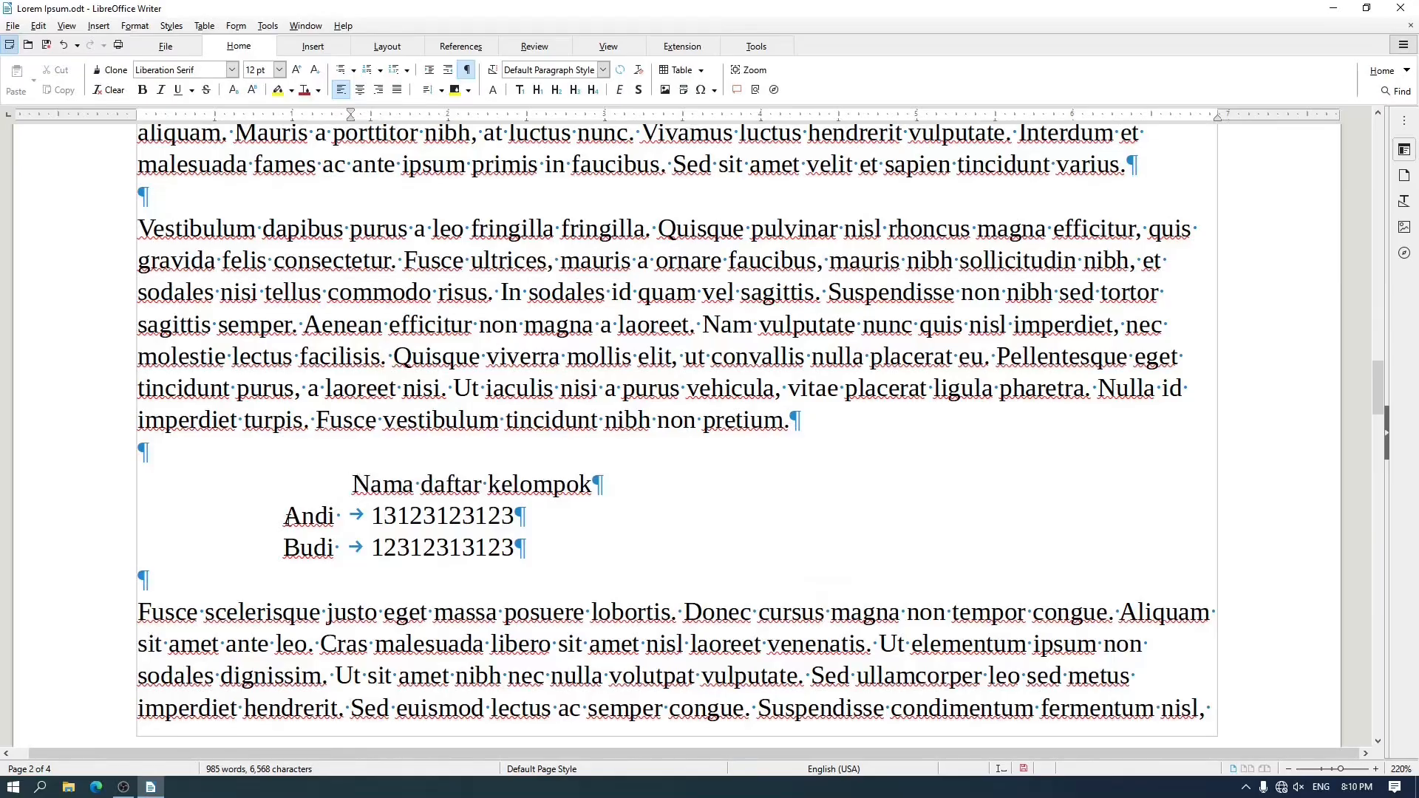
drag(350, 116, 644, 119)
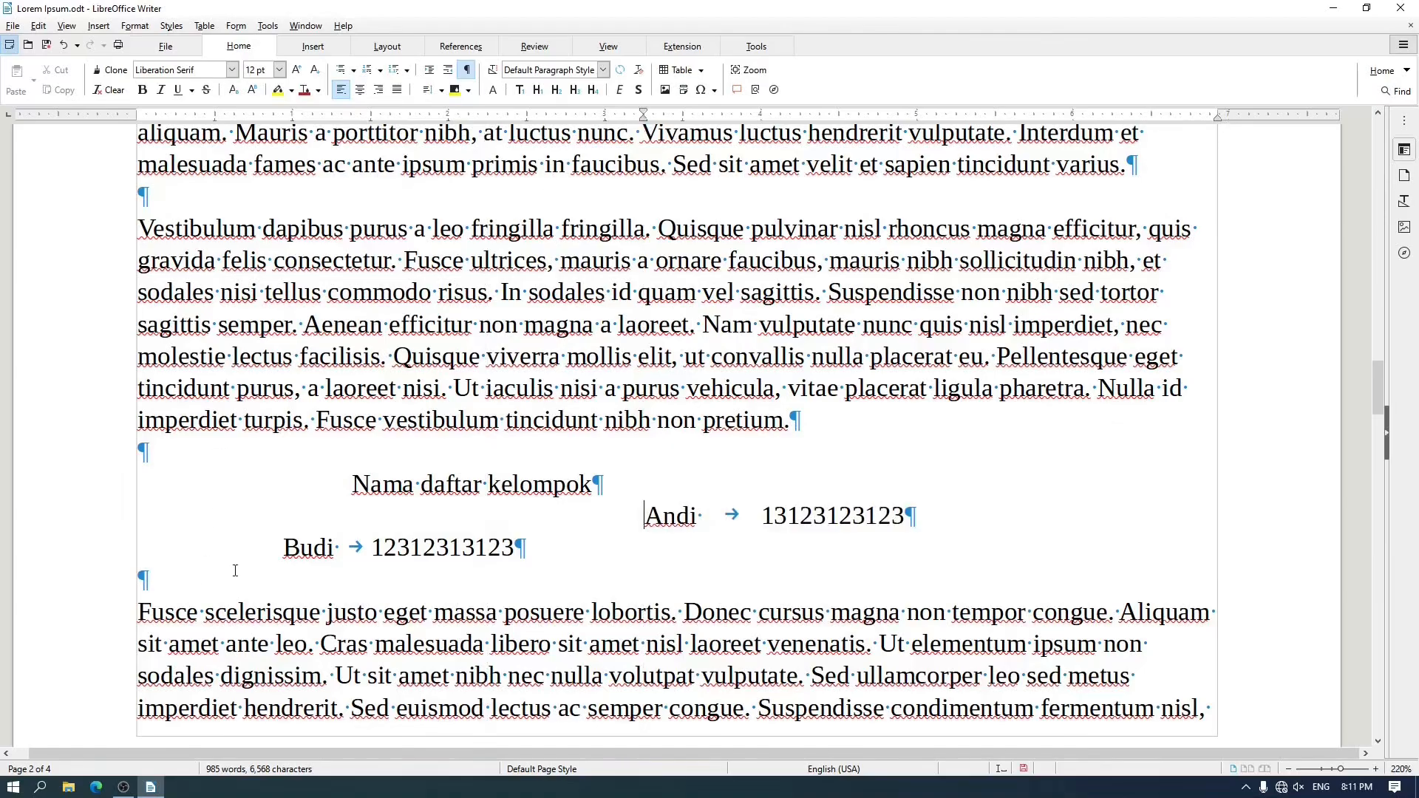
click(279, 548)
drag(283, 116, 390, 118)
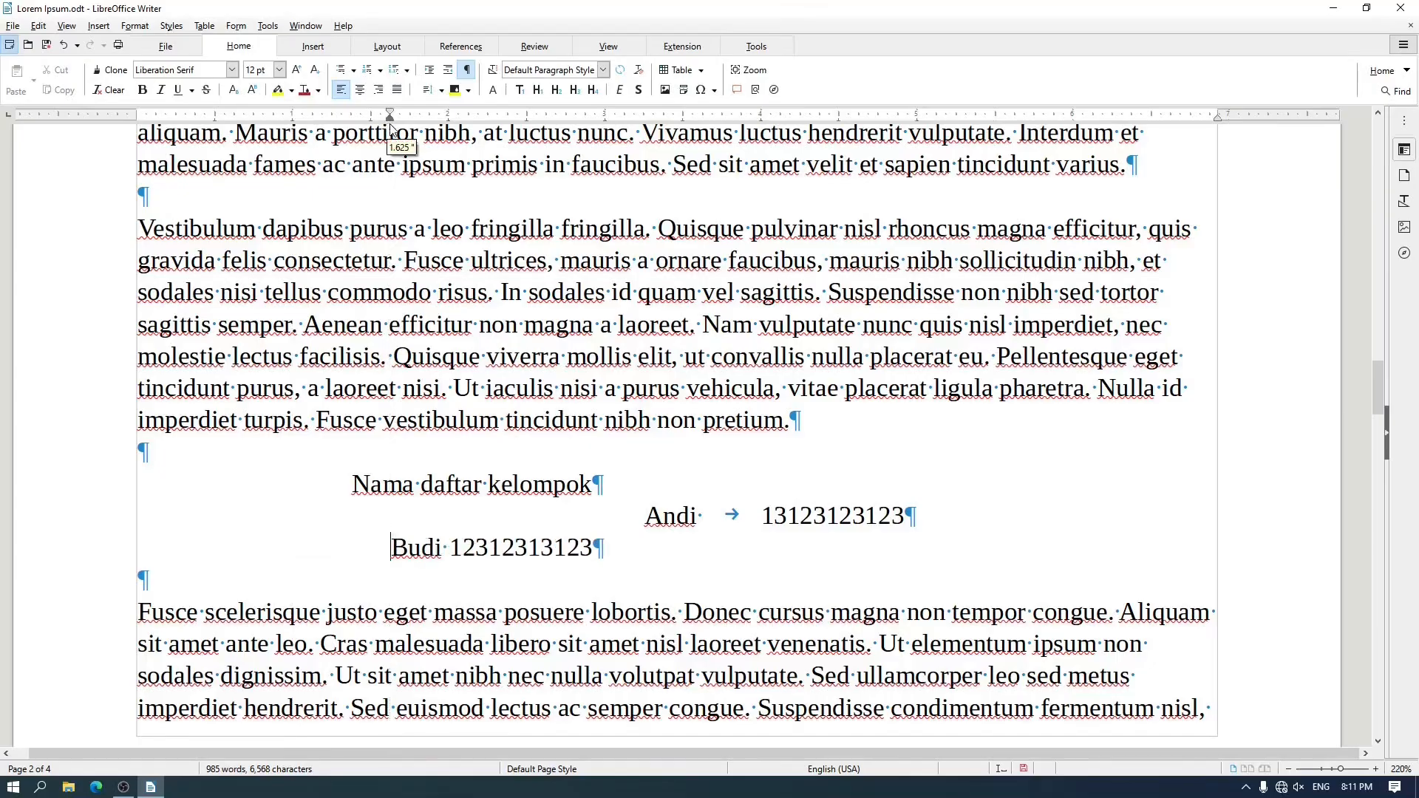